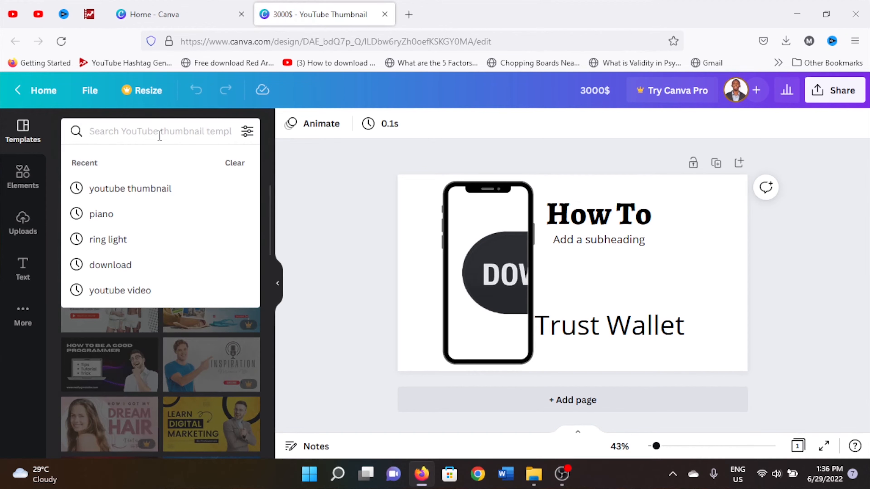
# Step: Browse the YouTube thumbnail templates offered for the current design
pyautogui.press('Escape')
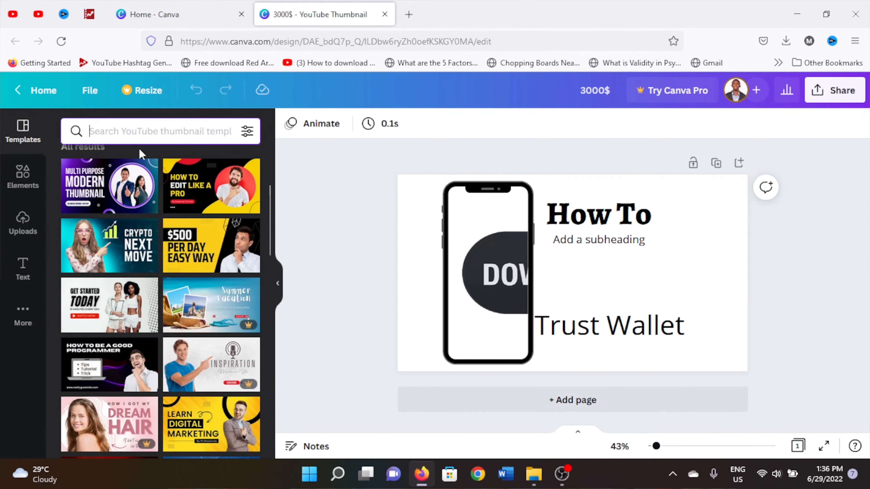
pyautogui.scroll(-4, 177, 279)
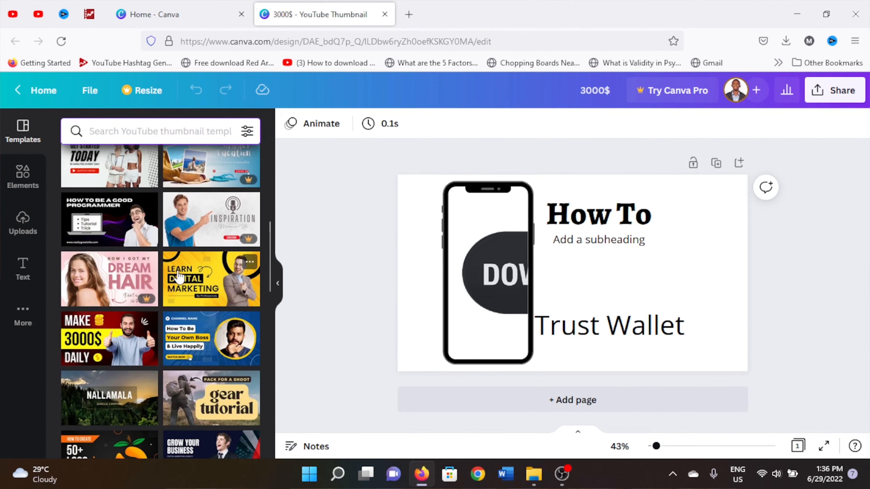
pyautogui.scroll(-5, 179, 276)
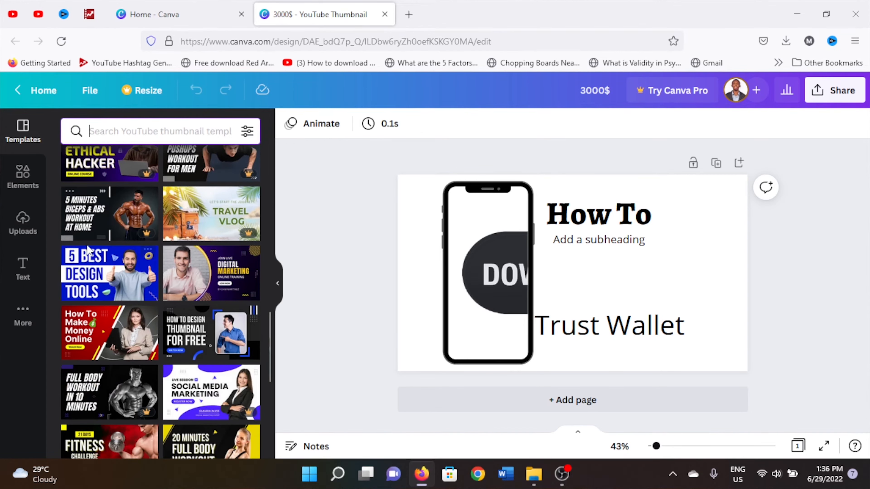
pyautogui.scroll(-4, 89, 220)
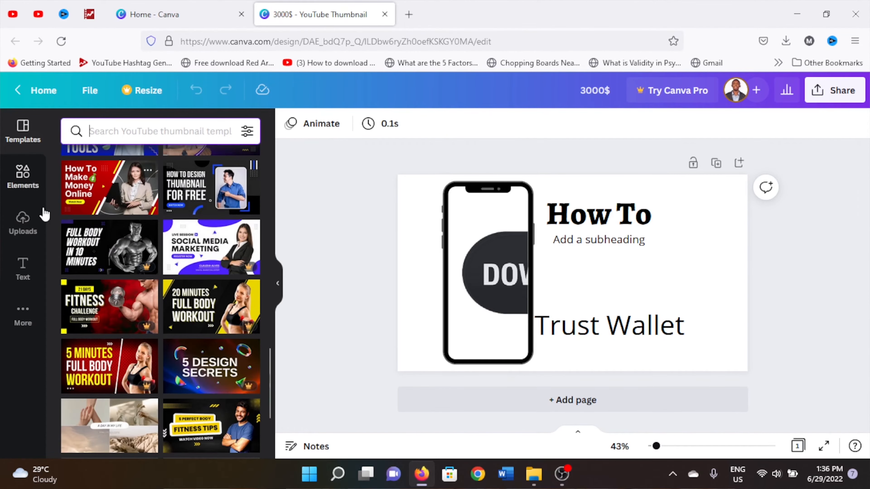
# Step: Browse the Elements library, including its category suggestions, recently used items, graphics, videos and audio
pyautogui.click(22, 178)
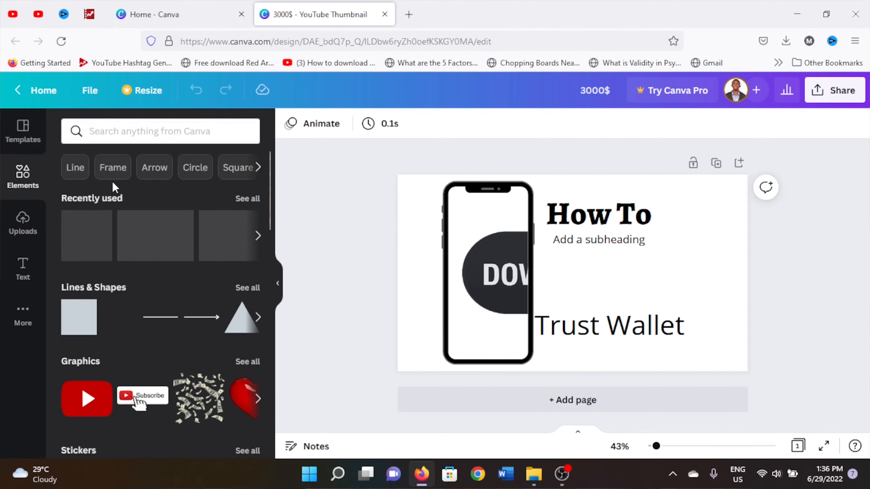
pyautogui.click(258, 167)
pyautogui.click(259, 167)
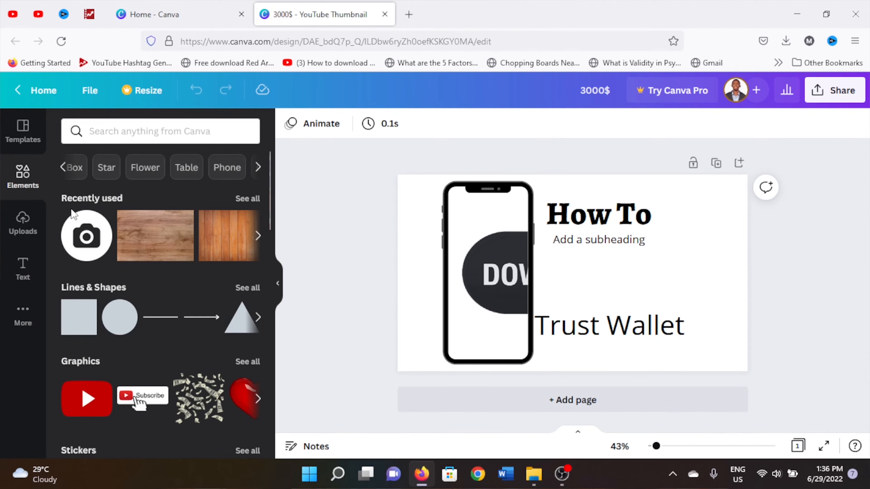
pyautogui.scroll(-10, 100, 270)
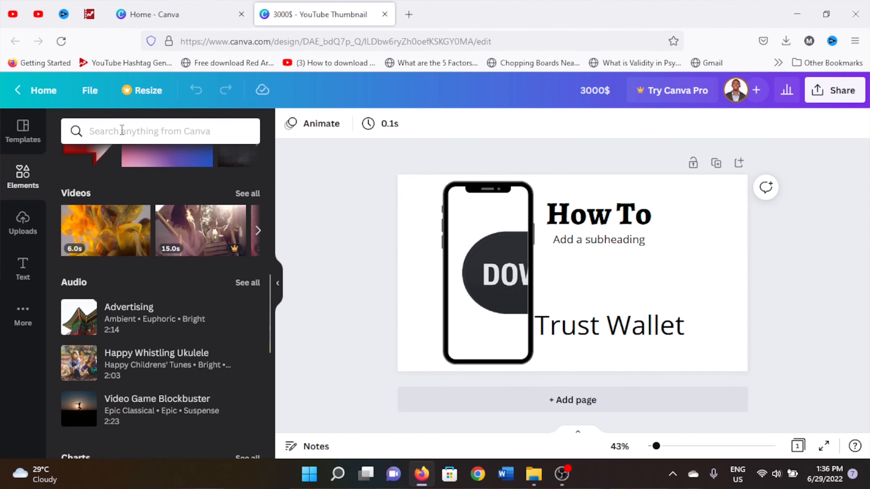
pyautogui.scroll(10, 152, 210)
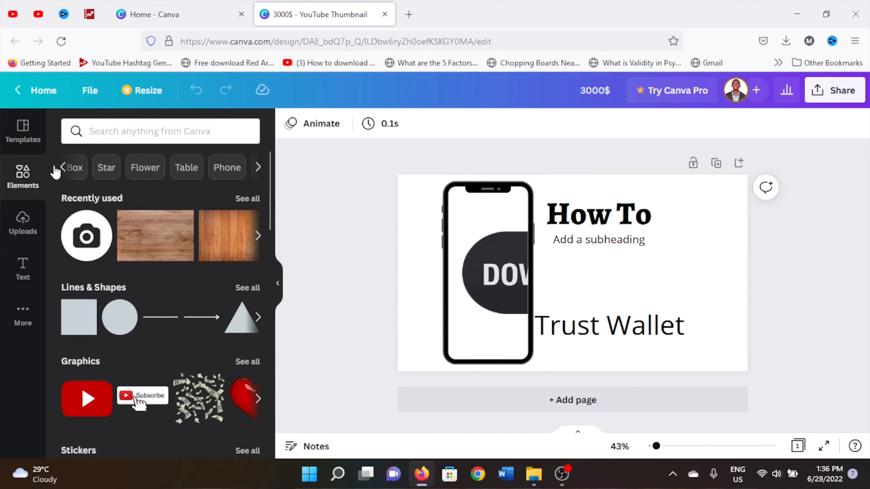
# Step: Look over the uploaded images, the heading and body text options and the font combinations
pyautogui.click(23, 227)
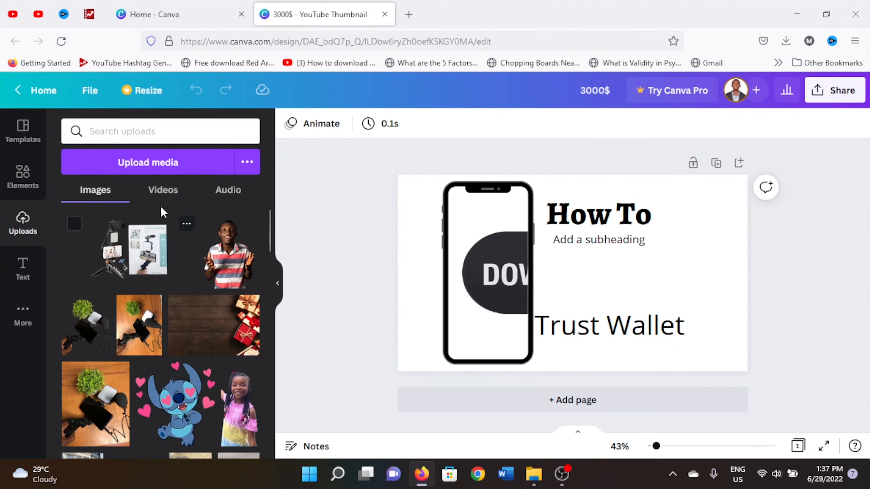
pyautogui.click(23, 269)
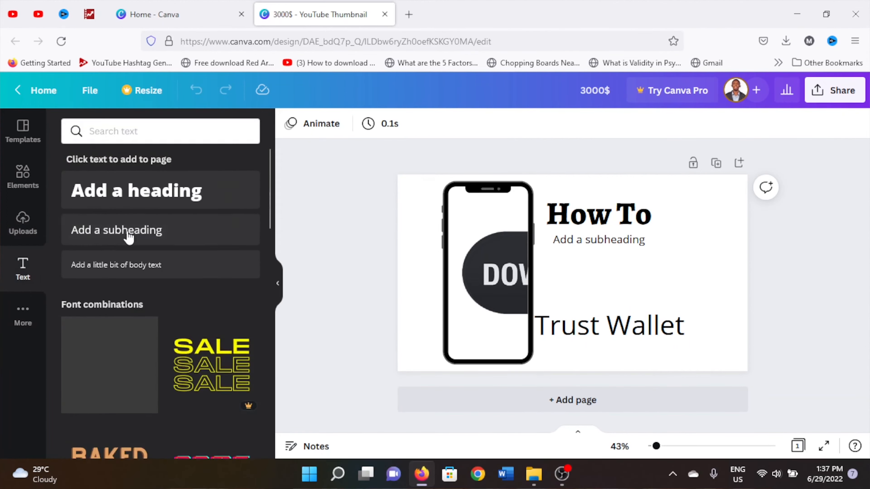
pyautogui.scroll(-2, 208, 258)
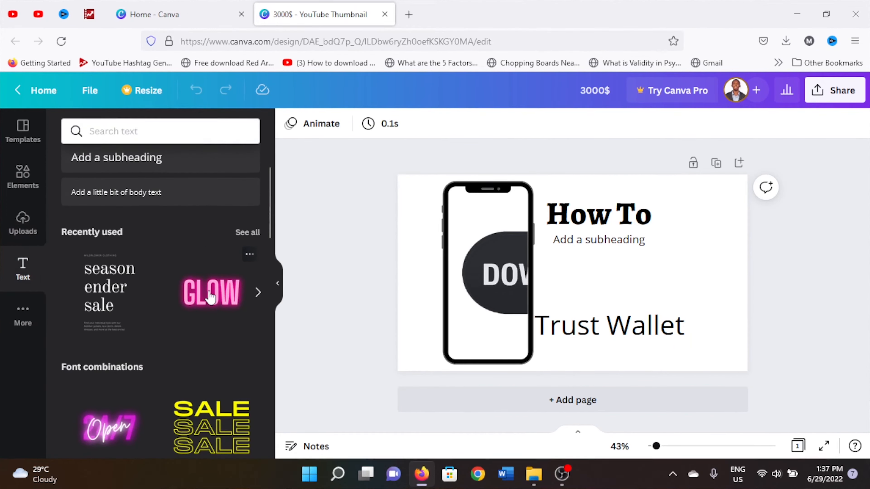
pyautogui.scroll(-3, 211, 293)
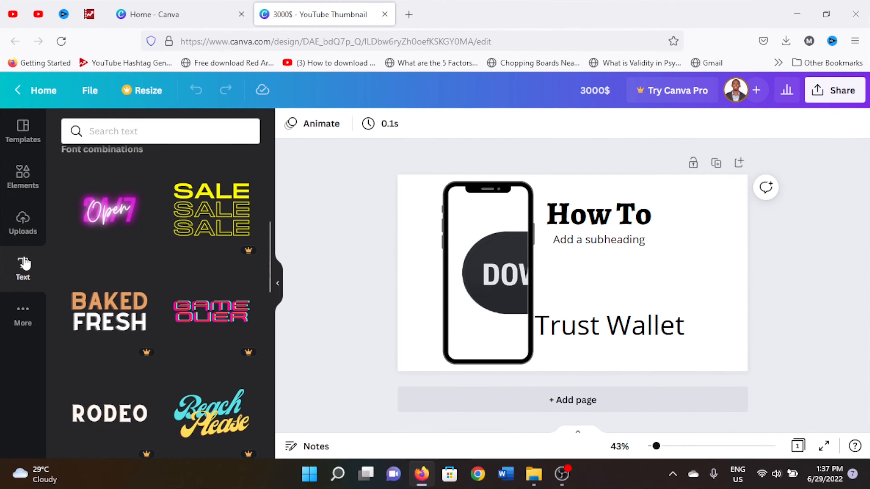
# Step: Look through the additional Canva content, creation apps and external content sources
pyautogui.click(23, 315)
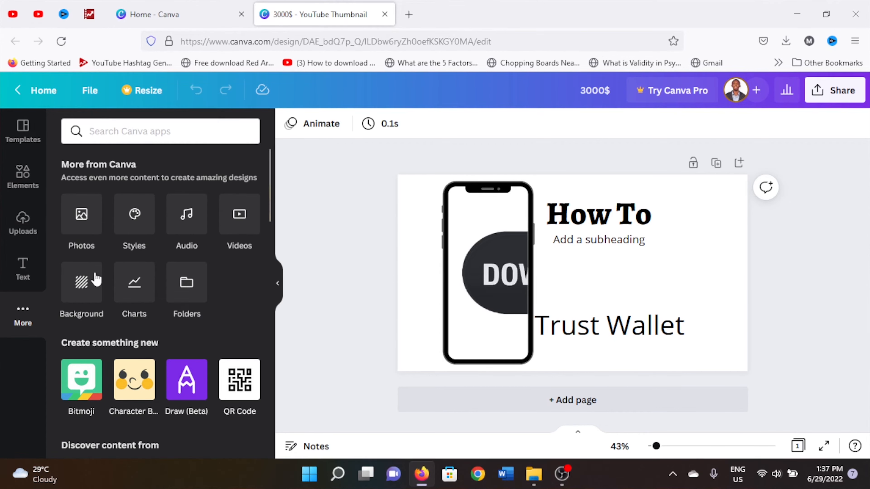
pyautogui.scroll(-10, 147, 289)
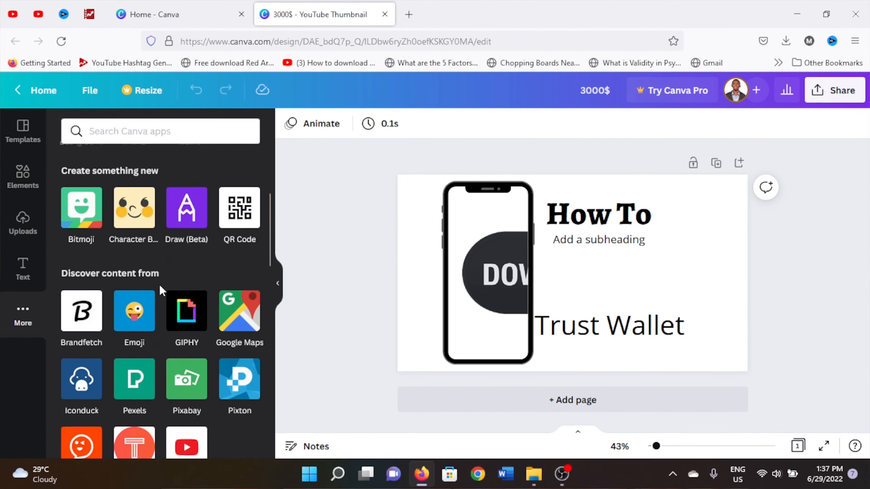
pyautogui.scroll(5, 159, 289)
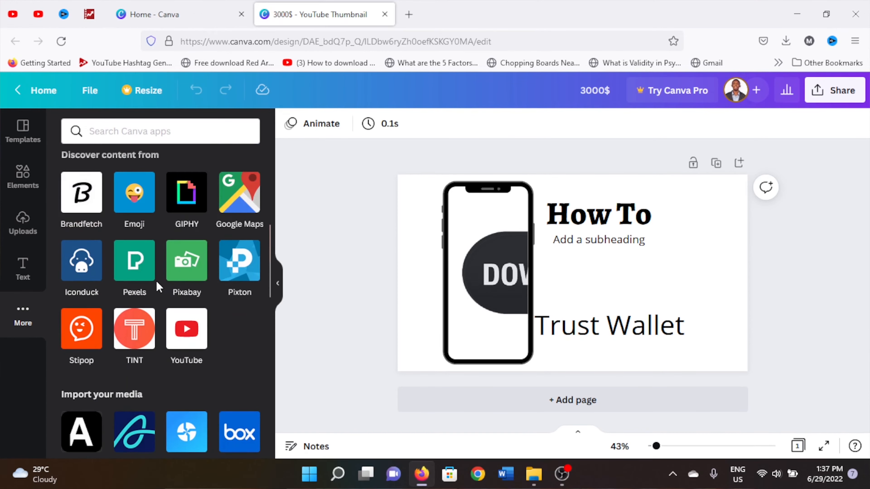
pyautogui.scroll(2, 157, 281)
pyautogui.scroll(-2, 146, 225)
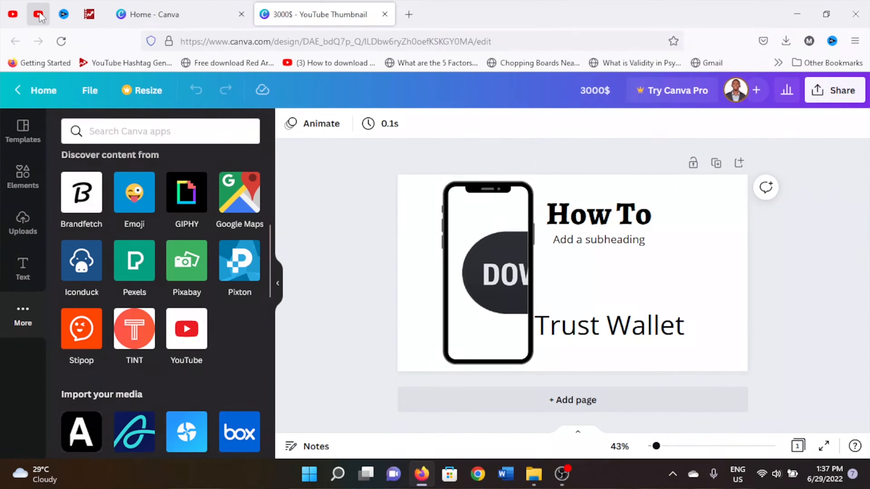
# Step: Switch to the YouTube channel page and examine the thumbnails of its uploaded videos
pyautogui.click(38, 14)
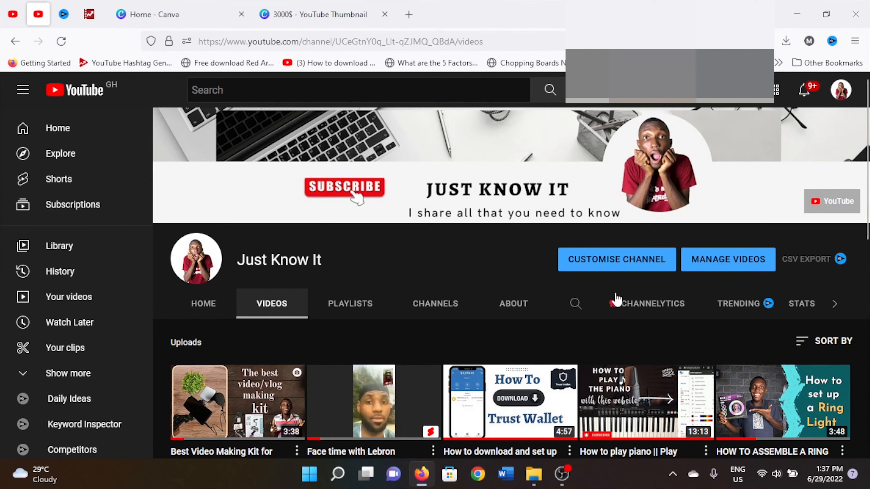
pyautogui.scroll(-3, 551, 239)
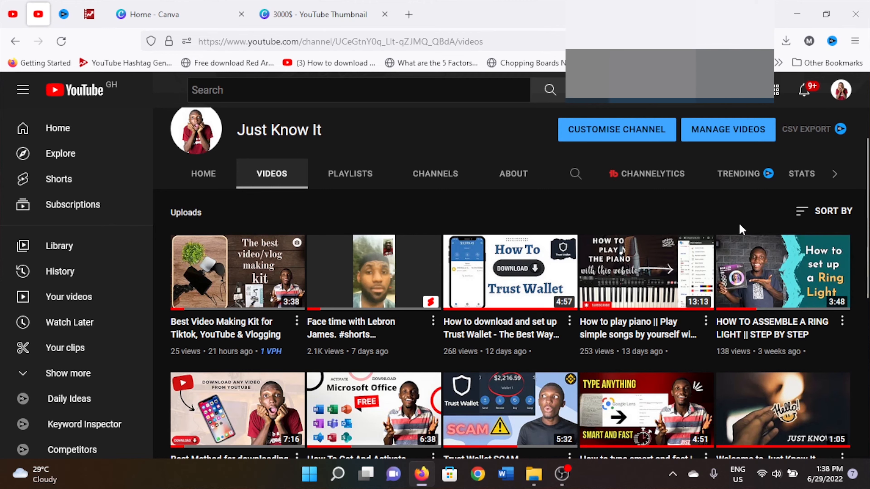
# Step: Search the templates from the Canva home page for "youtube thumbnail" and close the old 3000$ design
pyautogui.click(154, 14)
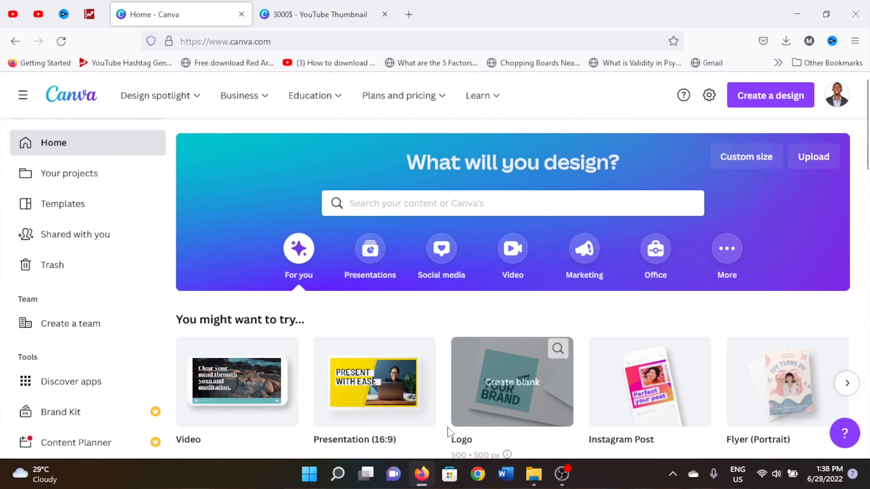
pyautogui.click(495, 202)
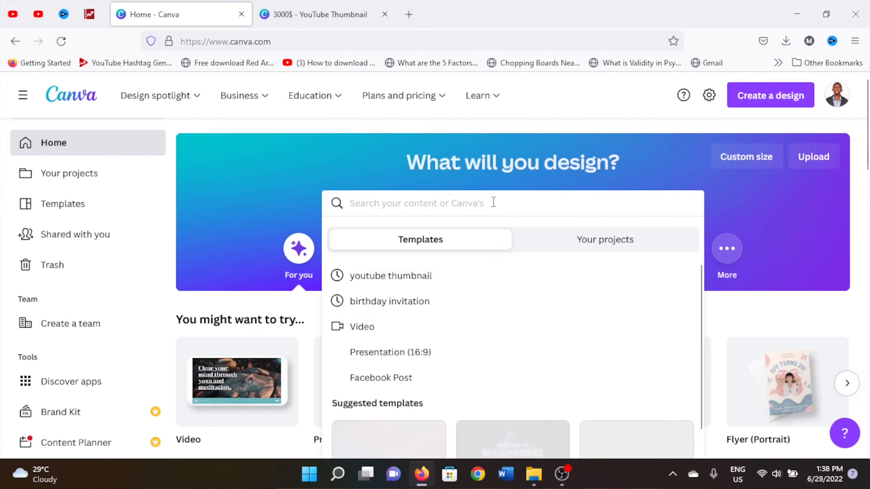
pyautogui.write('youtube thu')
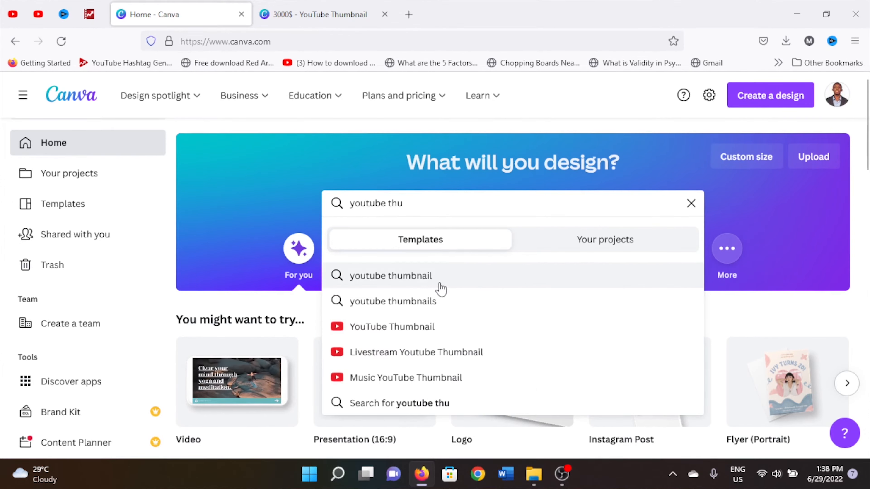
pyautogui.click(418, 281)
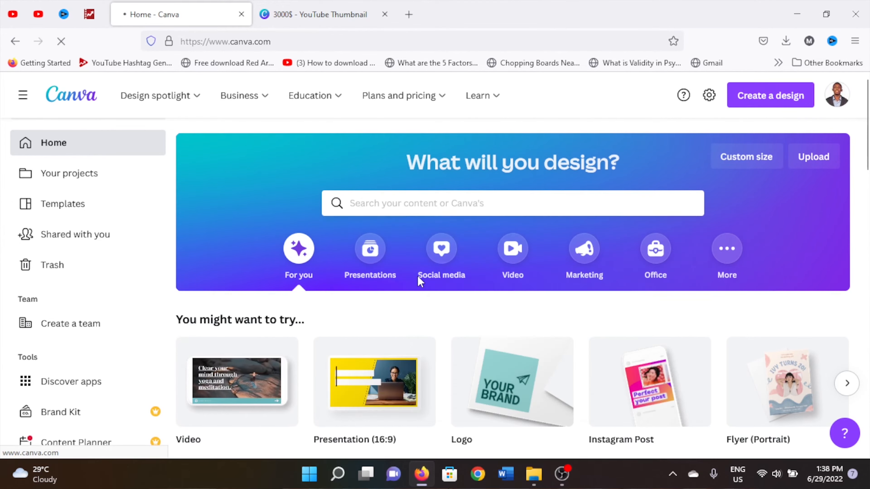
pyautogui.click(377, 16)
pyautogui.hotkey('ctrl', 'w')
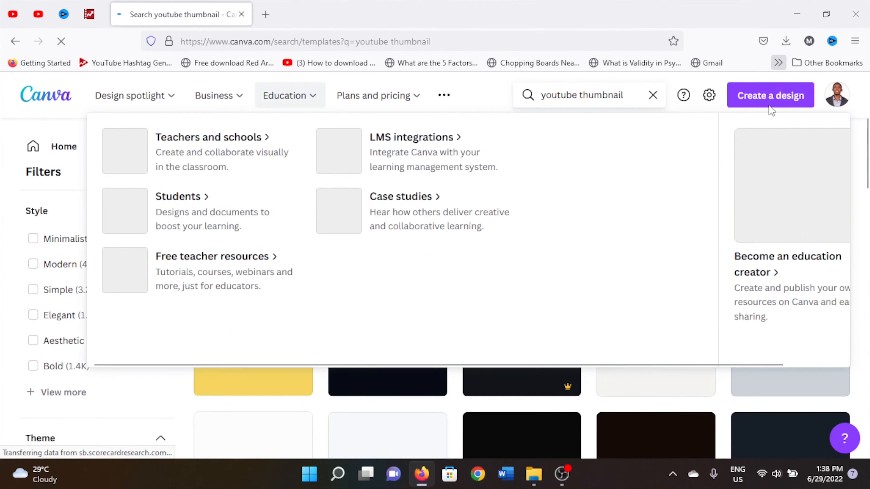
# Step: Open the purple "Social Media Marketing" live session template as a new design and clear it to a blank page
pyautogui.scroll(-5, 556, 254)
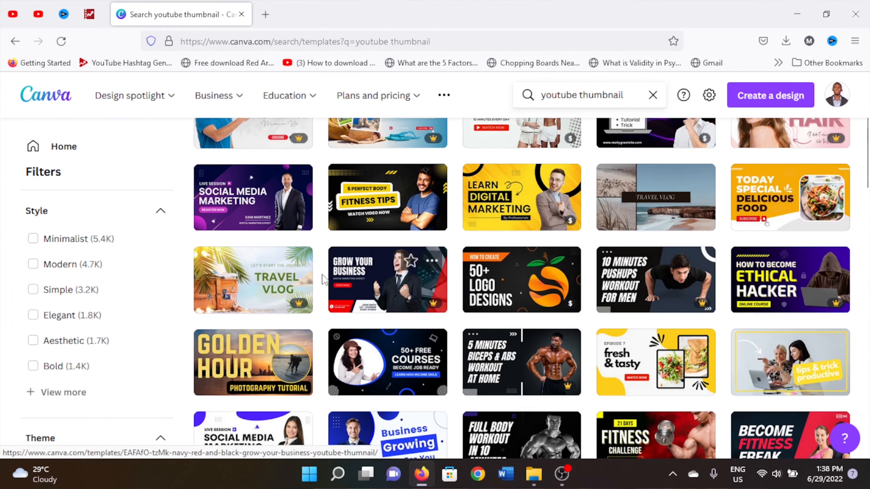
pyautogui.click(272, 219)
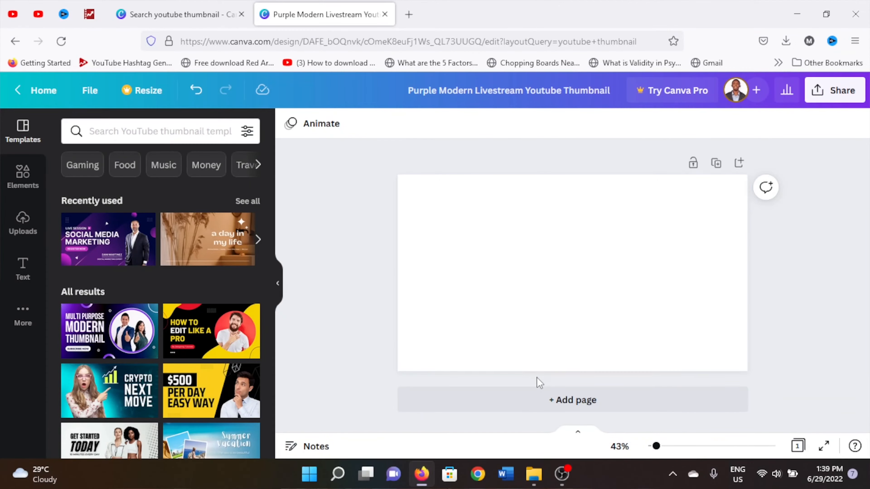
pyautogui.press('t')
pyautogui.press('Escape')
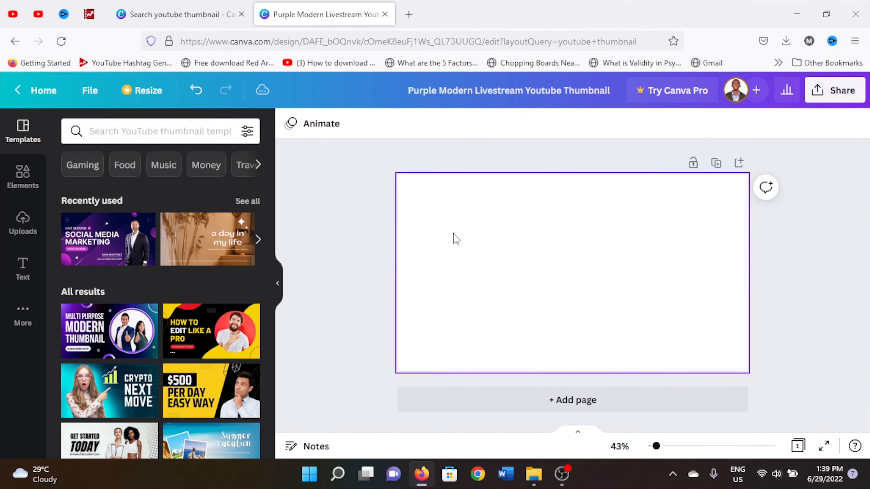
pyautogui.click(480, 270)
# Step: Check the YouTube channel's thumbnails for reference, and select the dark brick wall image among the Canva uploads
pyautogui.click(38, 14)
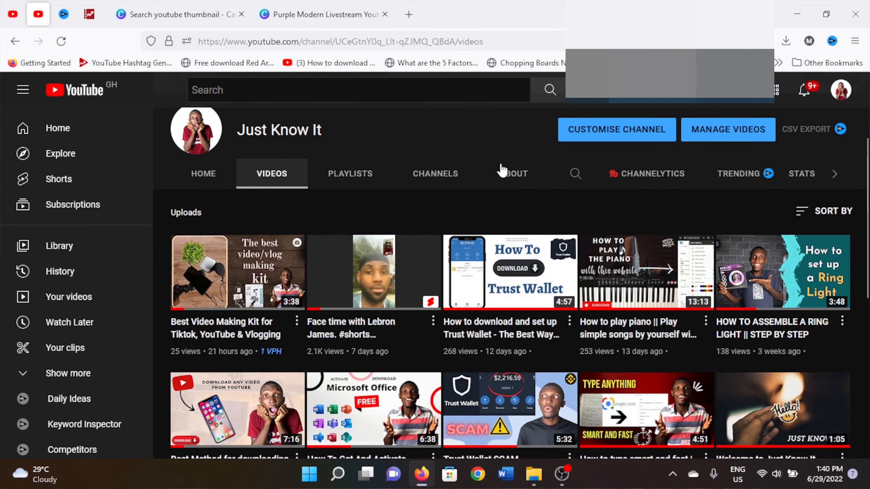
pyautogui.click(331, 14)
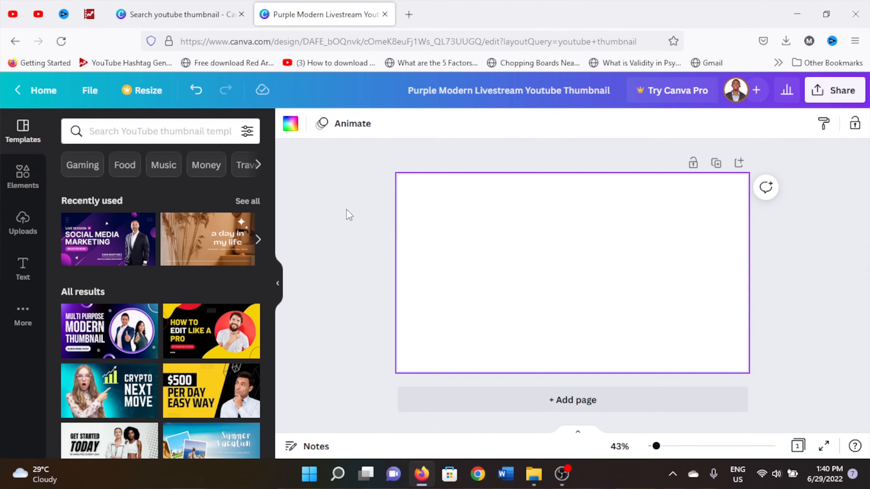
pyautogui.click(24, 222)
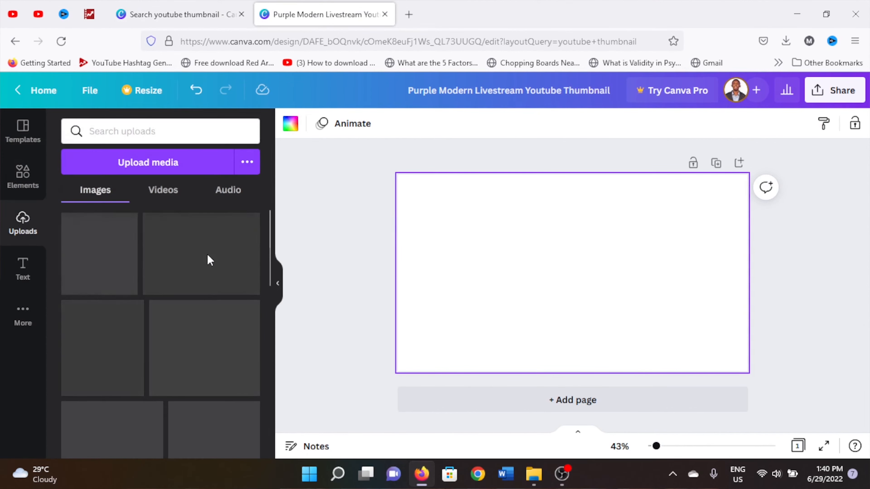
pyautogui.scroll(-8, 190, 281)
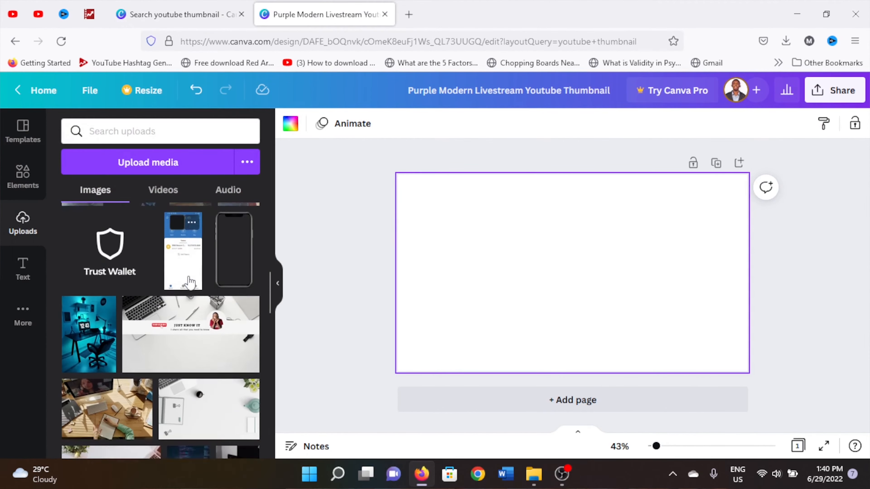
pyautogui.scroll(-10, 190, 282)
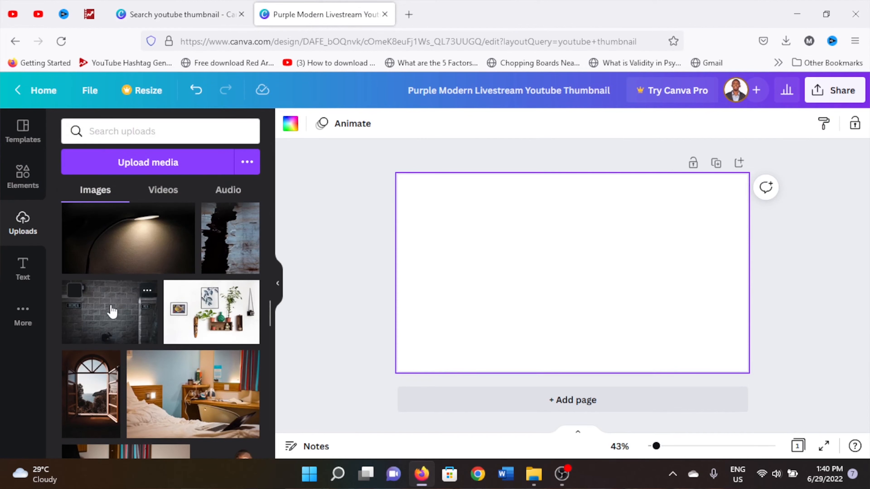
pyautogui.click(75, 292)
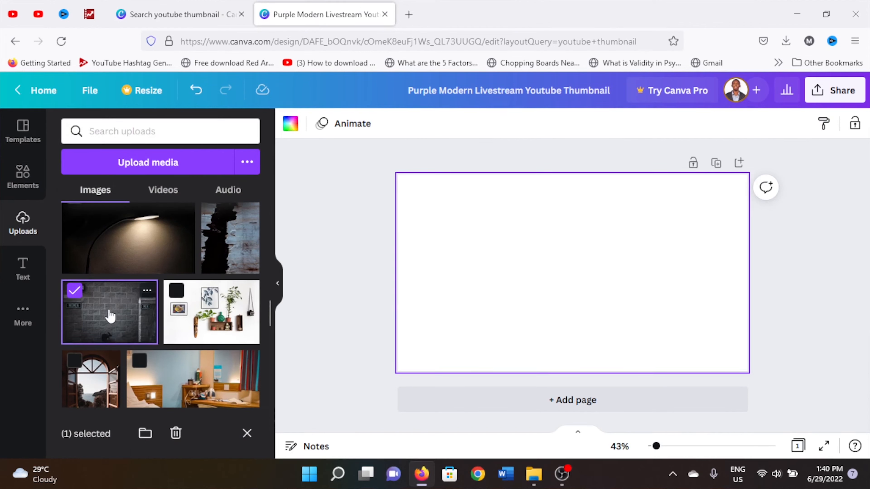
# Step: Browse the uploaded images, add the dark brick wall image to the blank page, and delete the leftover name text from the template
pyautogui.scroll(-5, 144, 316)
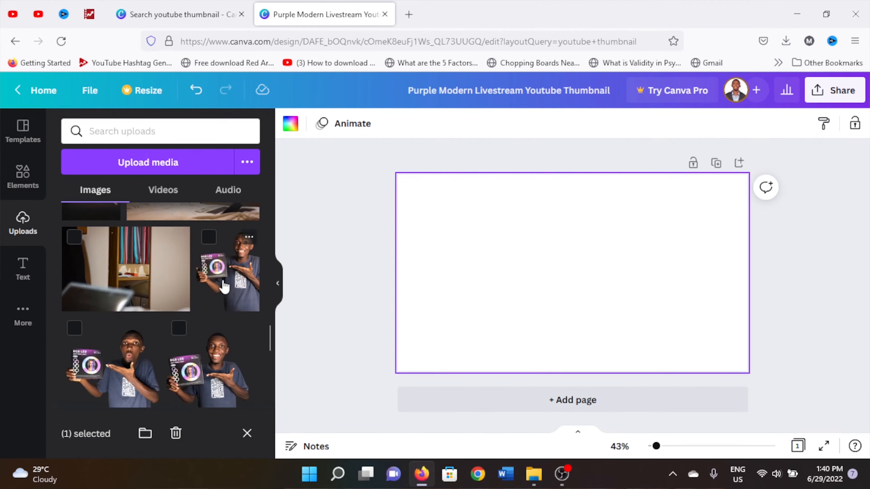
pyautogui.scroll(-1, 226, 337)
pyautogui.scroll(-2, 222, 339)
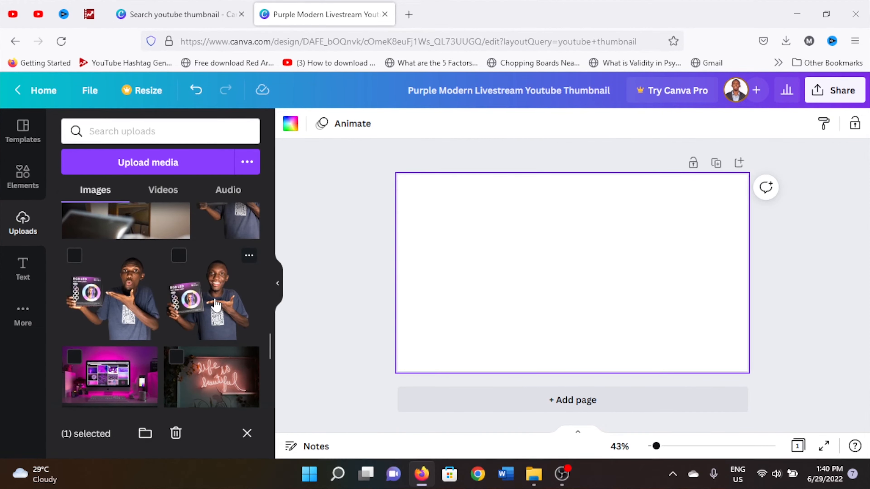
pyautogui.scroll(3, 223, 300)
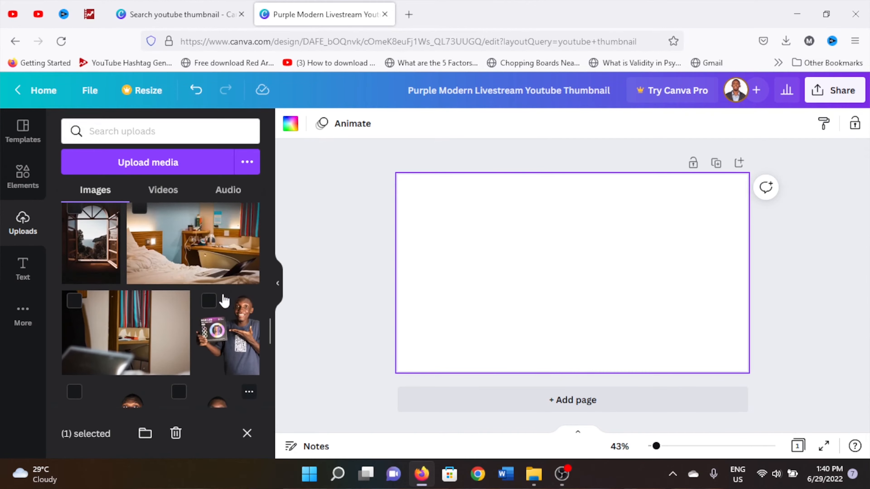
pyautogui.scroll(-3, 219, 295)
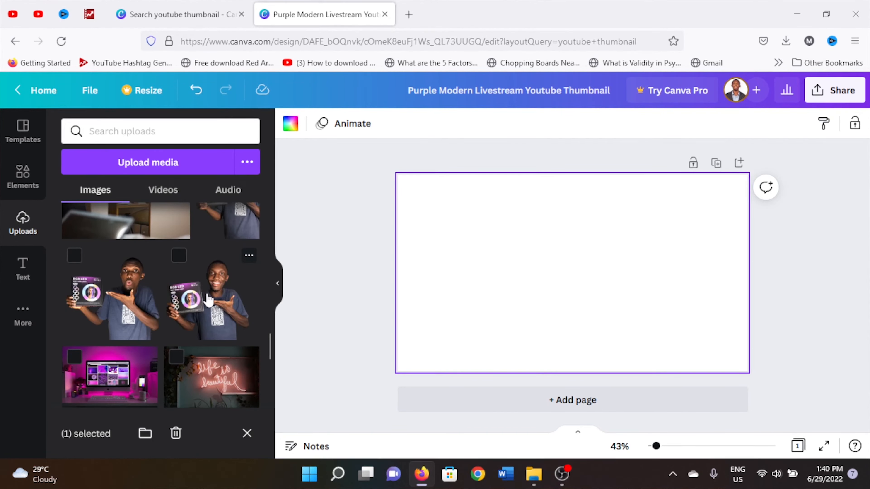
pyautogui.scroll(5, 211, 300)
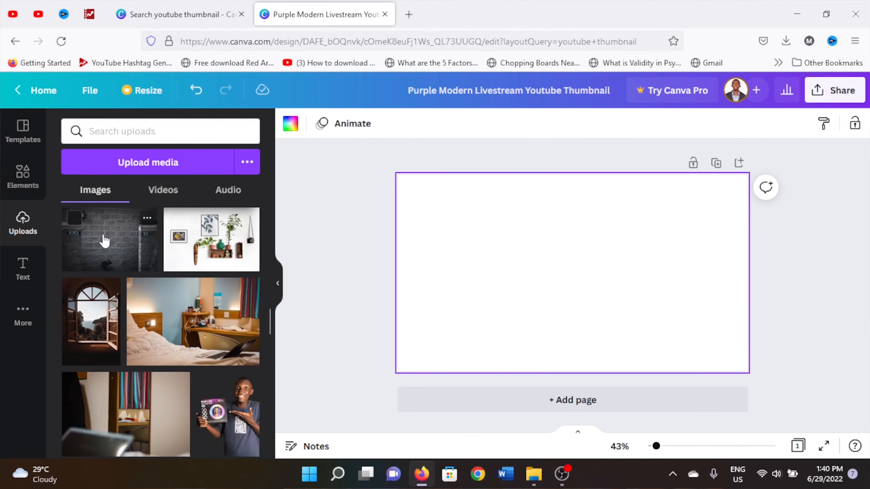
pyautogui.click(82, 234)
pyautogui.moveTo(620, 279); pyautogui.dragTo(564, 274)
pyautogui.click(603, 335)
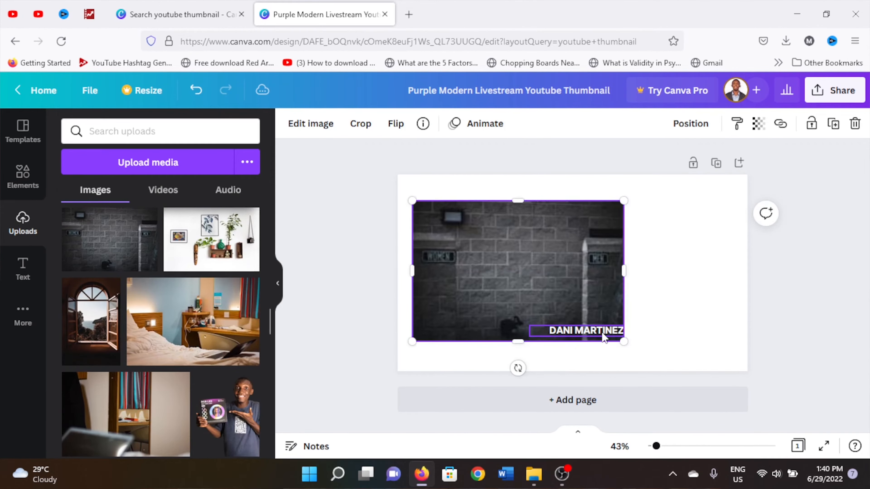
pyautogui.press('Delete')
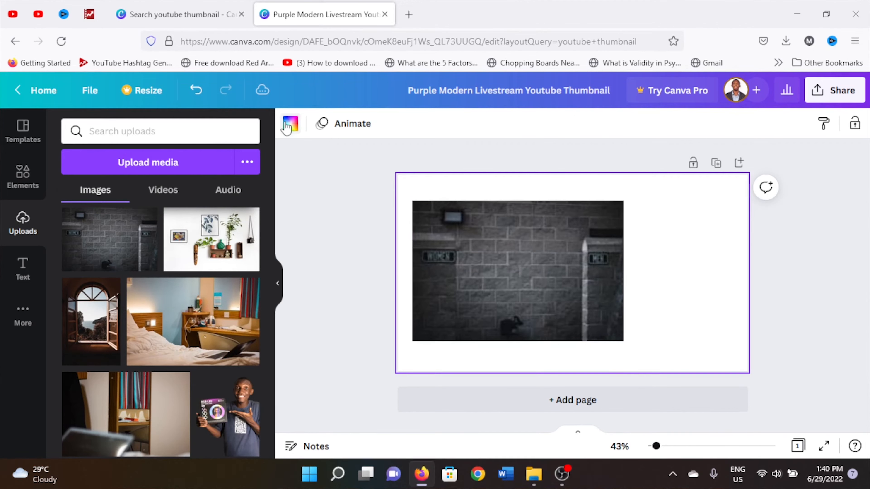
# Step: Align the brick wall image with the page's upper-left corner and enlarge it to the full page height
pyautogui.click(291, 123)
pyautogui.moveTo(521, 314); pyautogui.dragTo(513, 256)
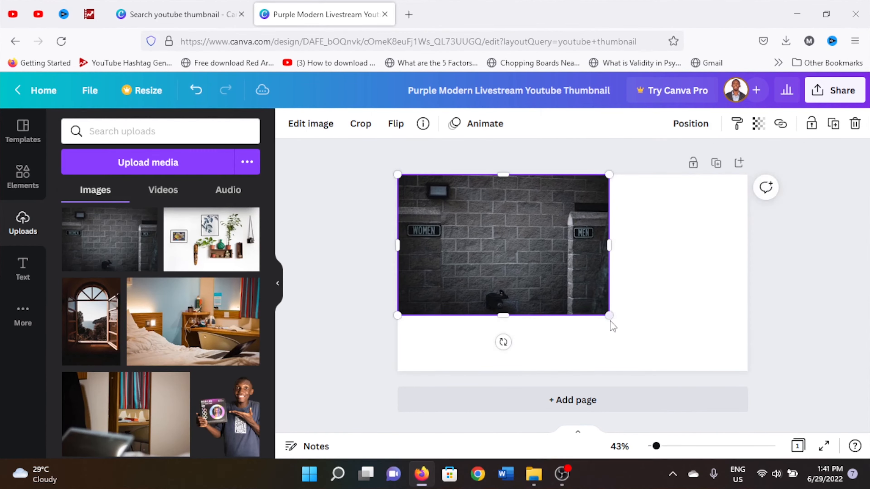
pyautogui.moveTo(611, 323); pyautogui.dragTo(693, 371)
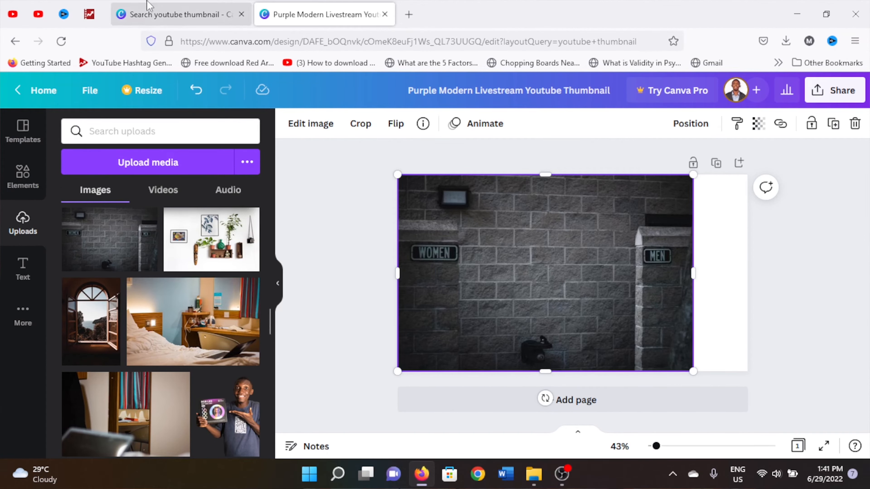
# Step: Check the channel's thumbnails for reference, then add a square shape and stretch it over the page's right half at full height
pyautogui.click(39, 15)
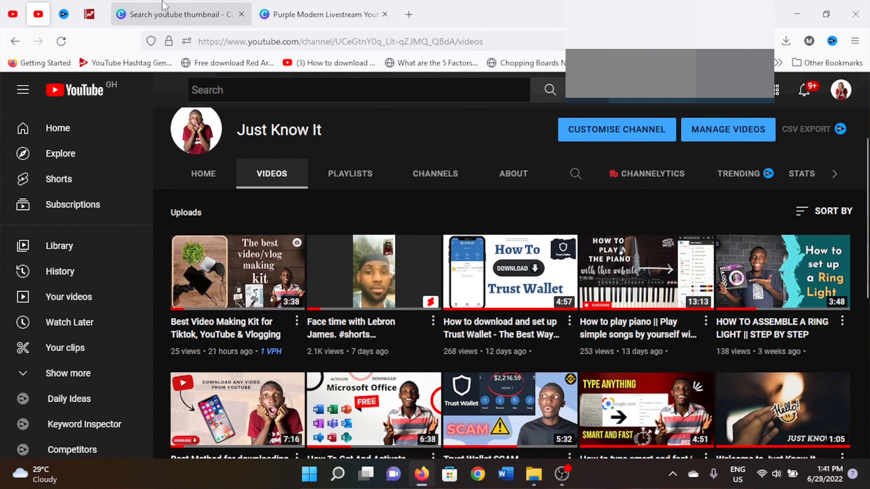
pyautogui.click(185, 14)
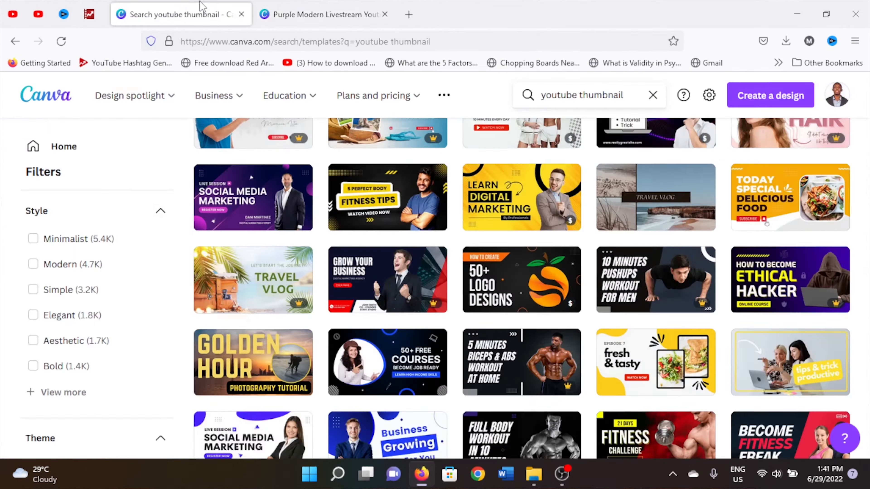
pyautogui.click(322, 14)
pyautogui.click(21, 175)
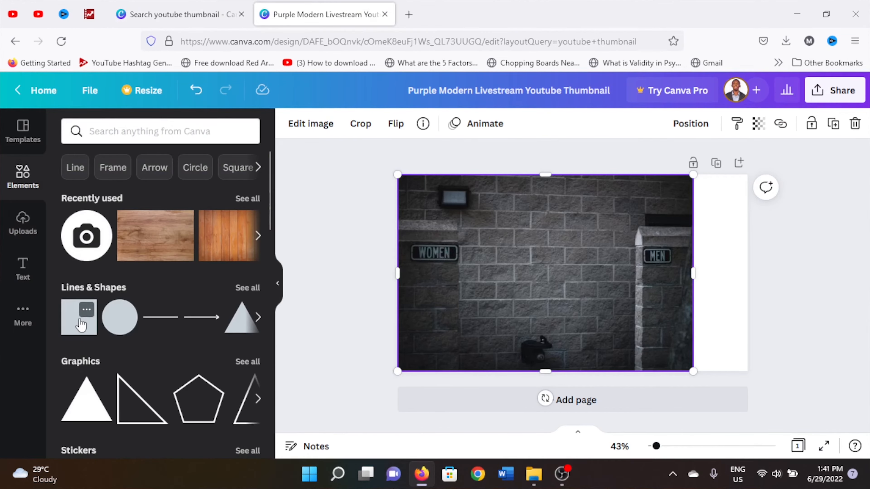
pyautogui.click(87, 327)
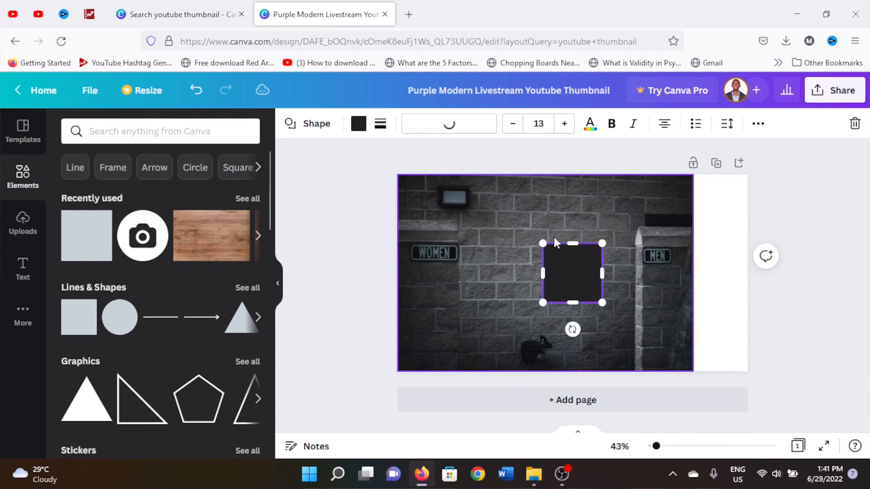
pyautogui.moveTo(579, 279); pyautogui.dragTo(653, 357)
pyautogui.moveTo(600, 277); pyautogui.dragTo(588, 253)
pyautogui.moveTo(638, 317); pyautogui.dragTo(674, 370)
pyautogui.moveTo(604, 307); pyautogui.dragTo(674, 307)
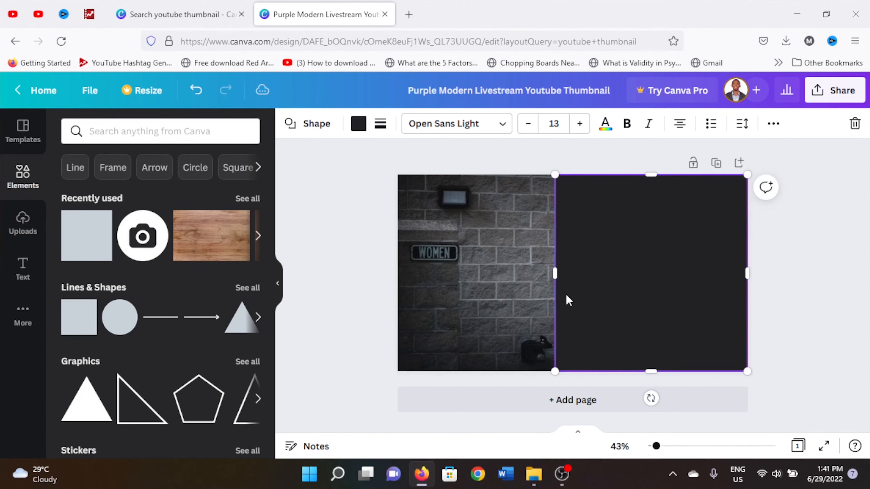
pyautogui.moveTo(556, 272); pyautogui.dragTo(573, 272)
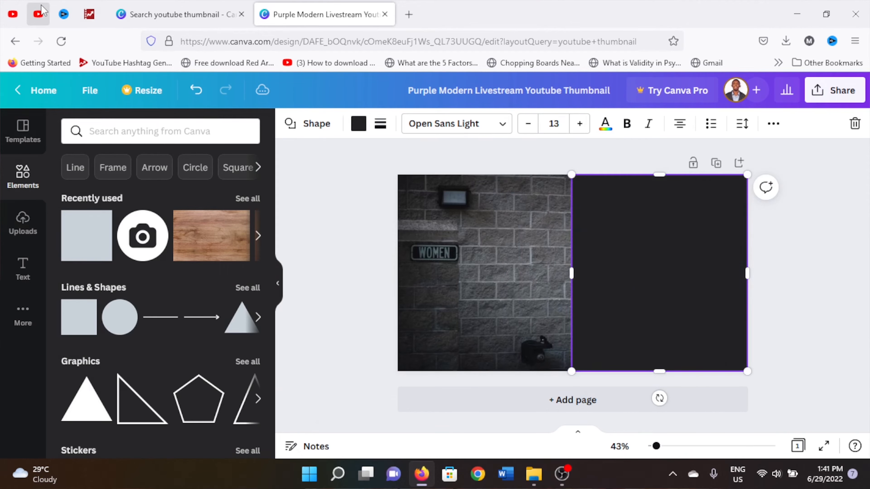
# Step: Shift the brick wall image to the left and narrow the dark rectangle from its left edge, using the channel's thumbnails for reference
pyautogui.click(40, 12)
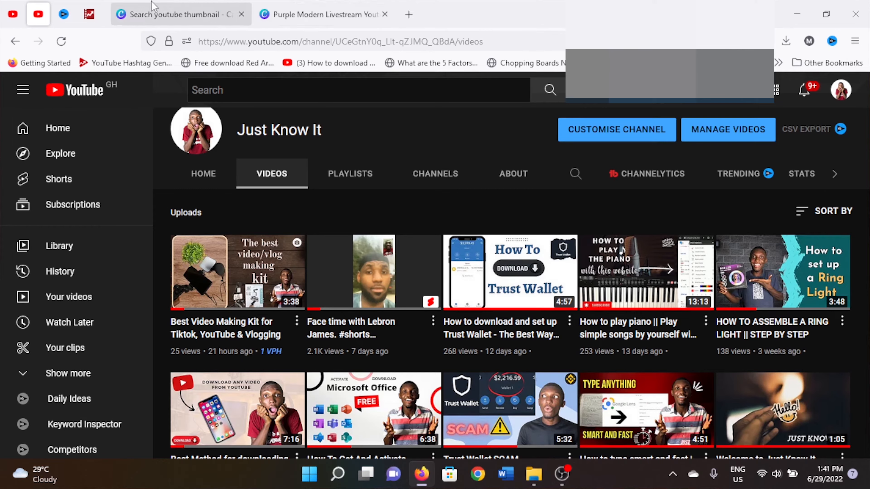
pyautogui.click(288, 13)
pyautogui.moveTo(571, 273)
pyautogui.mouseDown()
pyautogui.moveTo(662, 275)
pyautogui.moveTo(572, 280)
pyautogui.mouseUp()
pyautogui.moveTo(515, 272); pyautogui.dragTo(455, 265)
pyautogui.click(608, 286)
pyautogui.moveTo(514, 284); pyautogui.dragTo(582, 273)
pyautogui.click(677, 263)
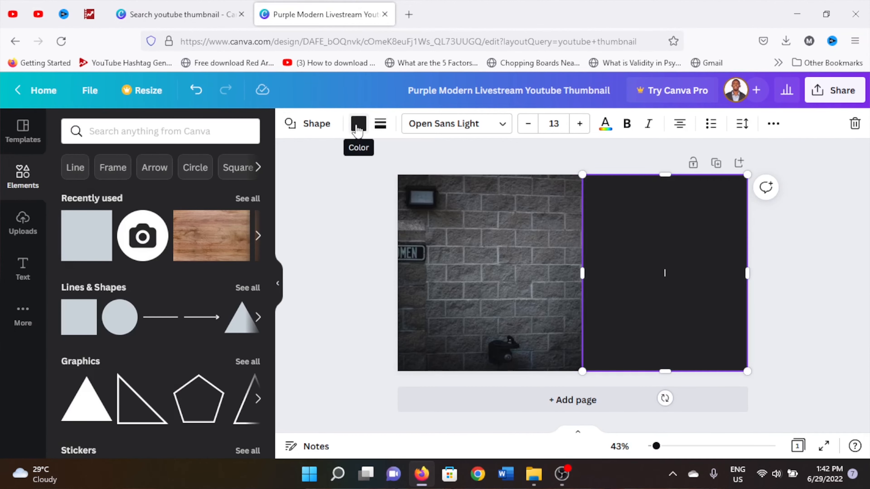
# Step: Recolor the dark rectangle with the custom dark green #275246, comparing it with the channel's ring light thumbnail
pyautogui.click(358, 127)
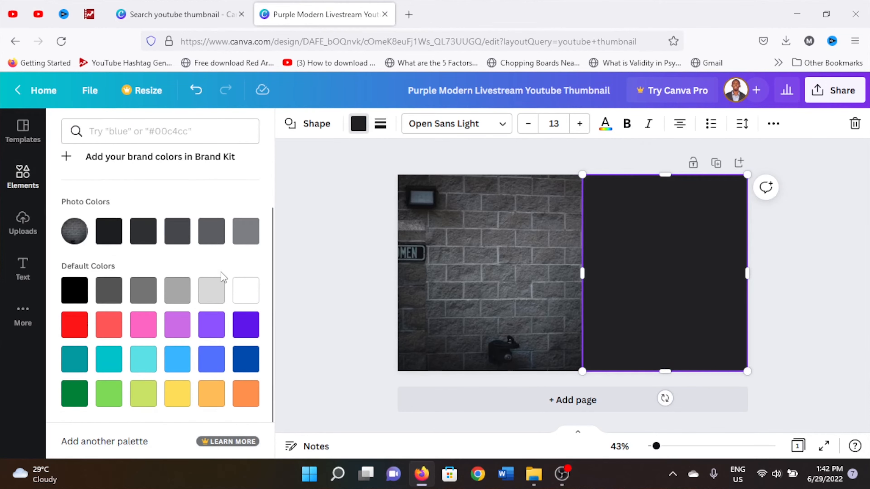
pyautogui.click(77, 397)
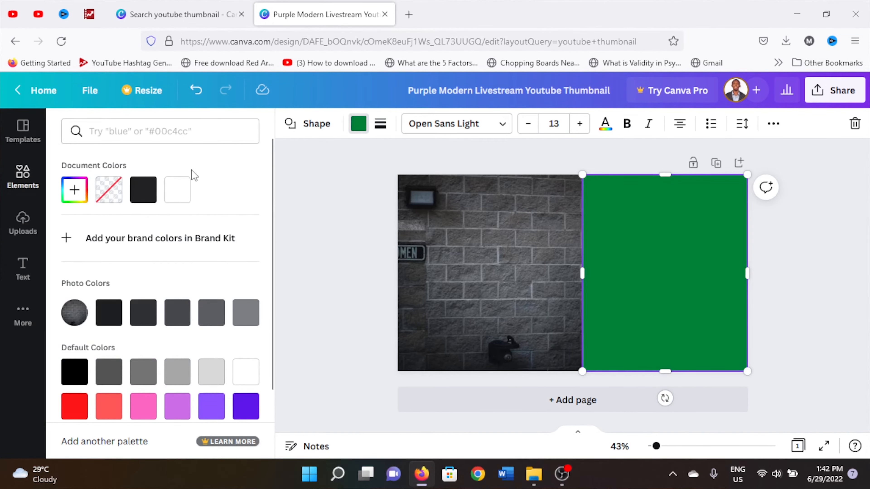
pyautogui.click(79, 196)
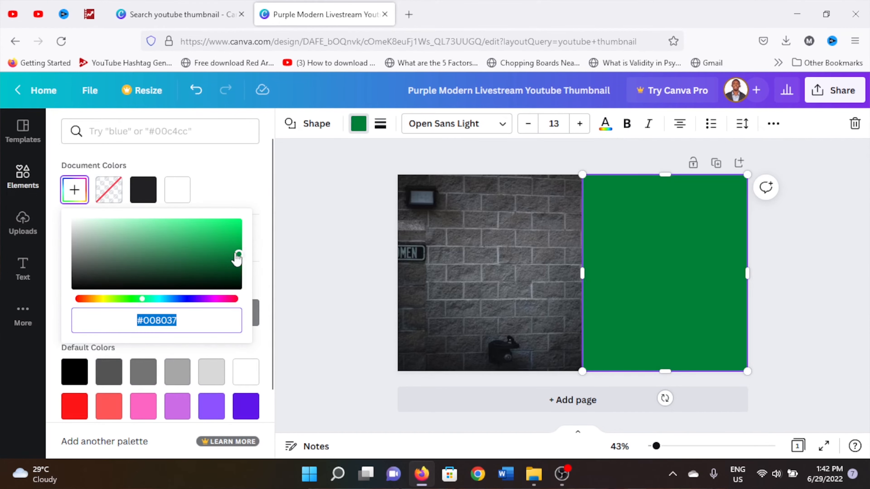
pyautogui.moveTo(236, 259); pyautogui.dragTo(196, 277)
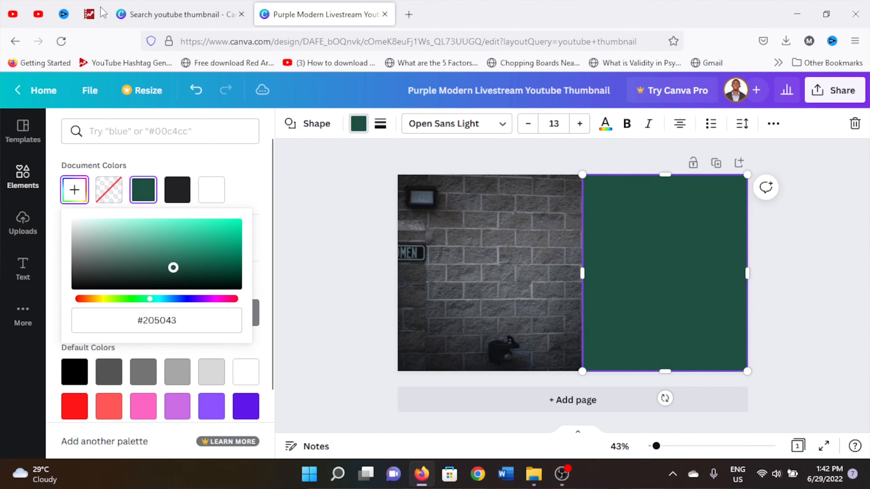
pyautogui.click(38, 14)
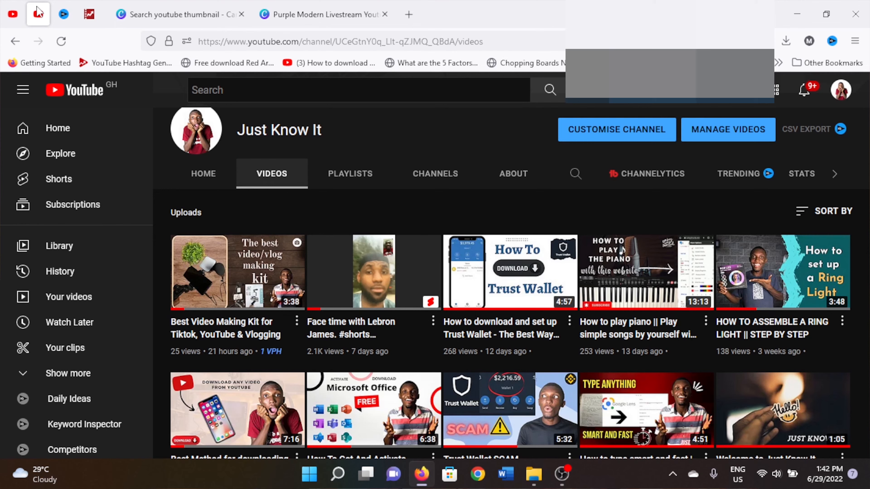
pyautogui.click(283, 13)
pyautogui.moveTo(174, 269)
pyautogui.mouseDown()
pyautogui.moveTo(167, 256)
pyautogui.moveTo(163, 274)
pyautogui.mouseUp()
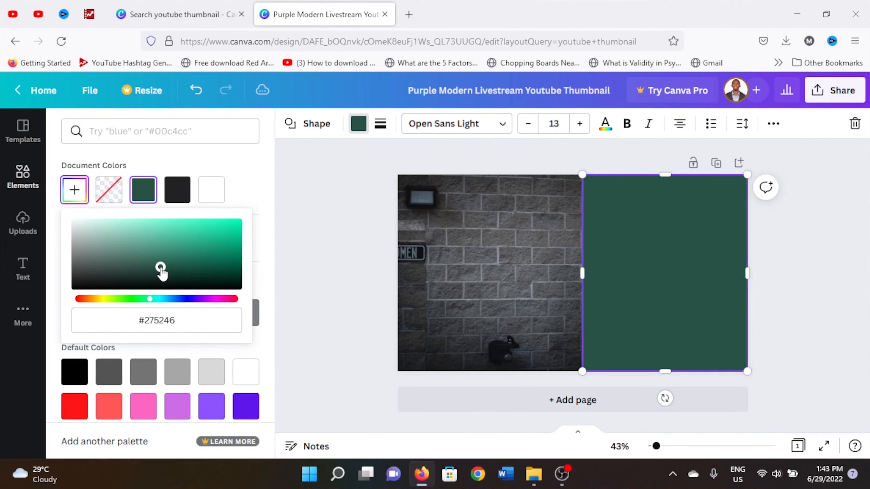
pyautogui.click(822, 251)
pyautogui.click(806, 264)
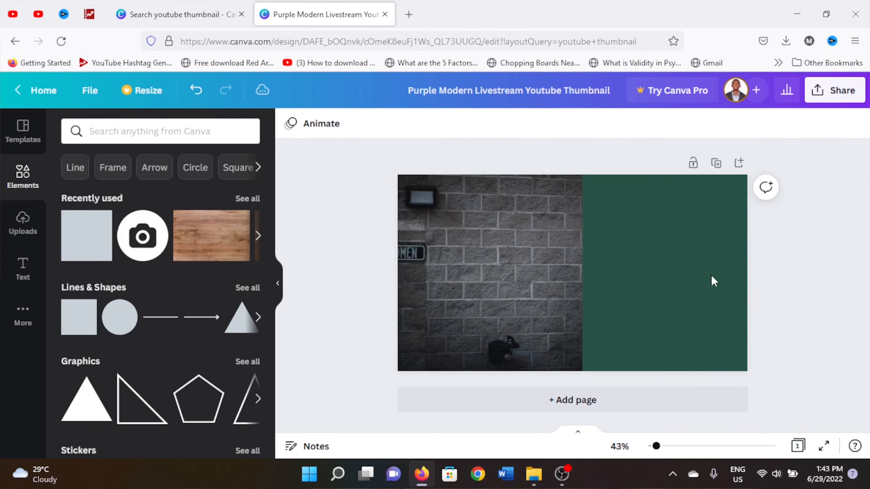
# Step: Nudge the green rectangle slightly left and extend its left edge further over the brick wall
pyautogui.moveTo(711, 276); pyautogui.dragTo(706, 276)
pyautogui.moveTo(577, 275); pyautogui.dragTo(561, 277)
pyautogui.click(771, 267)
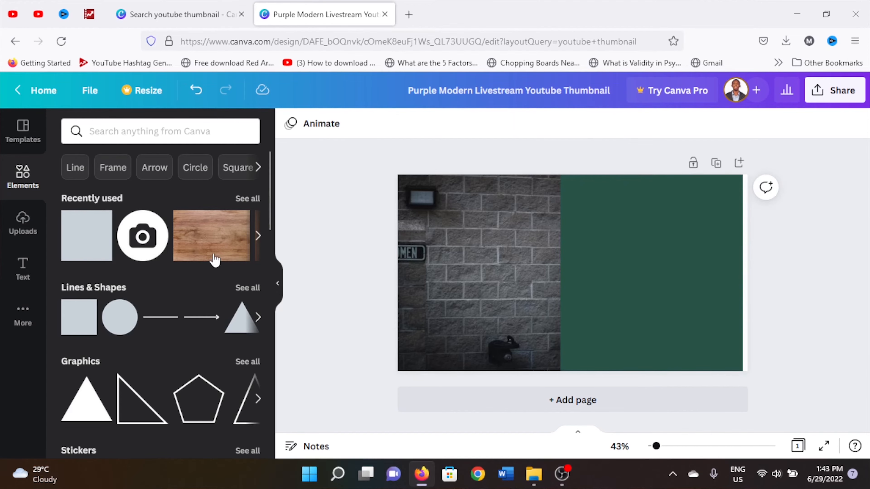
# Step: Add the uploaded cutout of the smiling man holding the RGB LED box, enlarge it, and place it along the brick wall's bottom edge
pyautogui.click(29, 228)
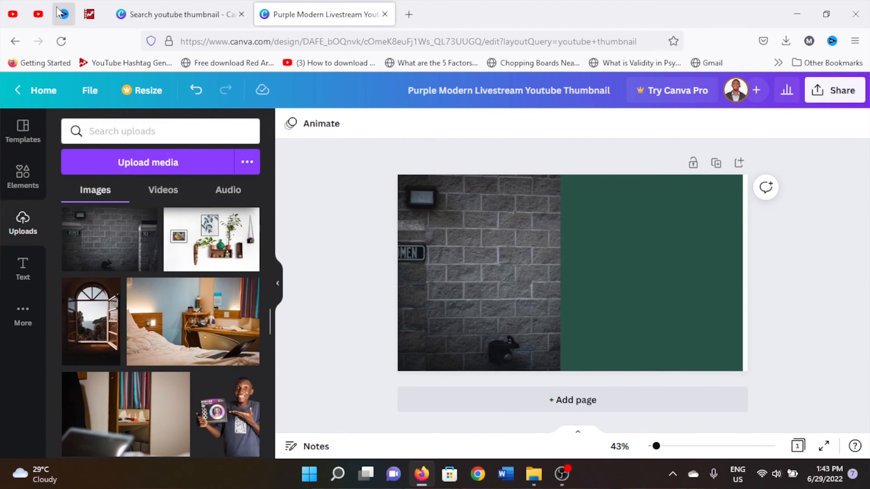
pyautogui.click(38, 14)
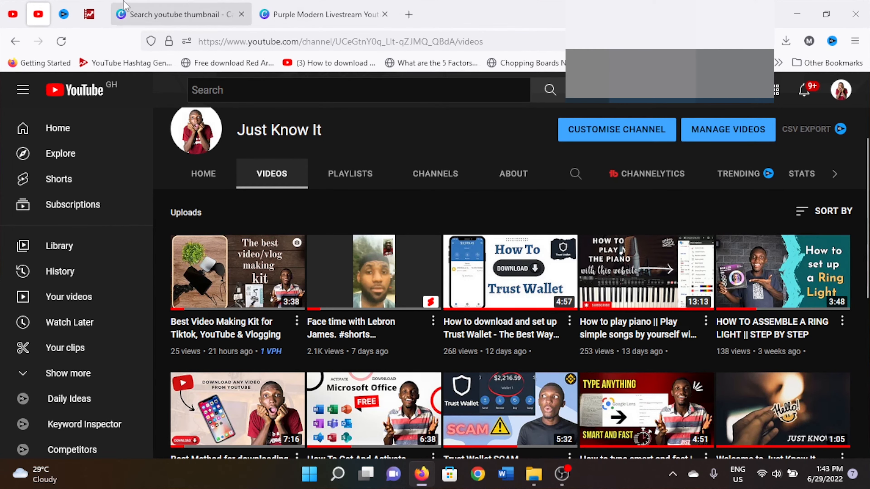
pyautogui.click(297, 5)
pyautogui.scroll(-2, 161, 274)
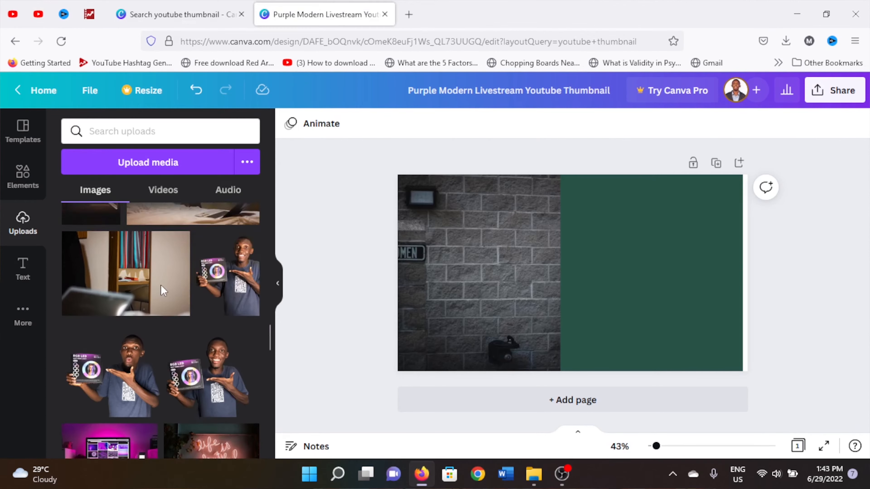
pyautogui.scroll(-1, 174, 285)
pyautogui.click(230, 322)
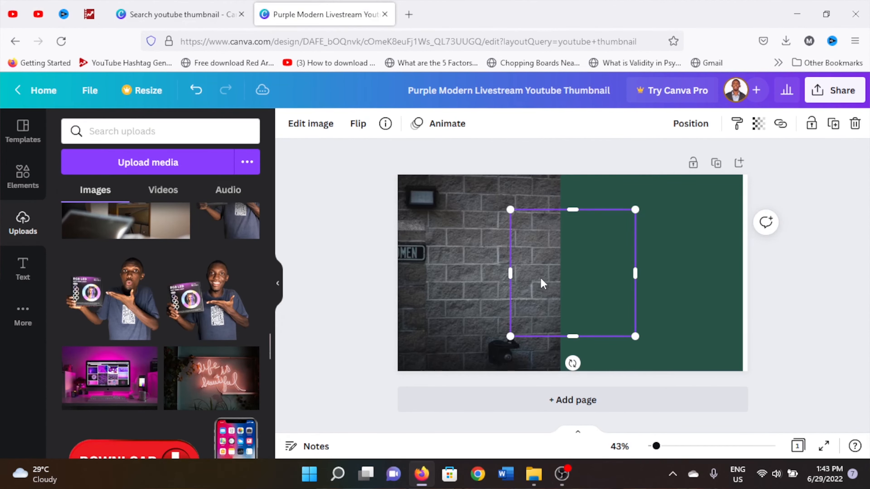
pyautogui.moveTo(536, 280); pyautogui.dragTo(443, 265)
pyautogui.moveTo(542, 324); pyautogui.dragTo(582, 361)
pyautogui.moveTo(507, 292)
pyautogui.mouseDown()
pyautogui.moveTo(476, 327)
pyautogui.moveTo(476, 306)
pyautogui.moveTo(492, 302)
pyautogui.mouseUp()
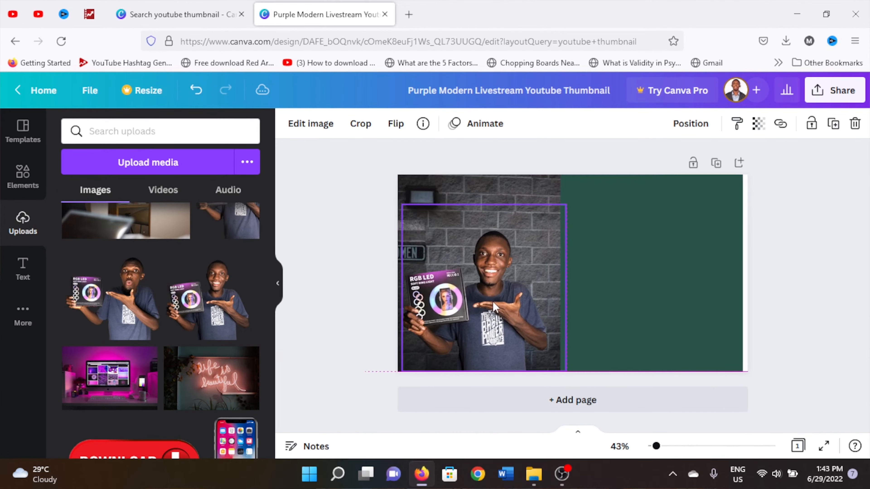
pyautogui.click(505, 189)
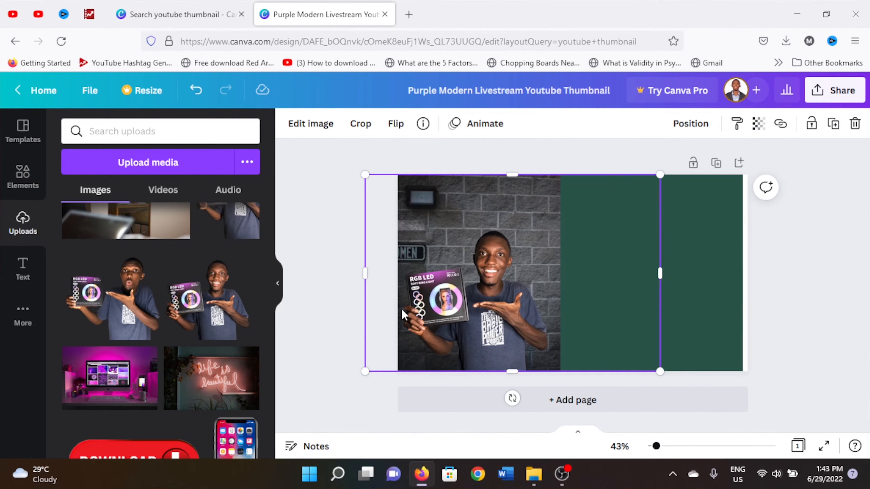
pyautogui.click(461, 315)
pyautogui.moveTo(460, 315); pyautogui.dragTo(459, 314)
# Step: Change the green rectangle's fill to the brighter custom green #1B6B55
pyautogui.click(651, 273)
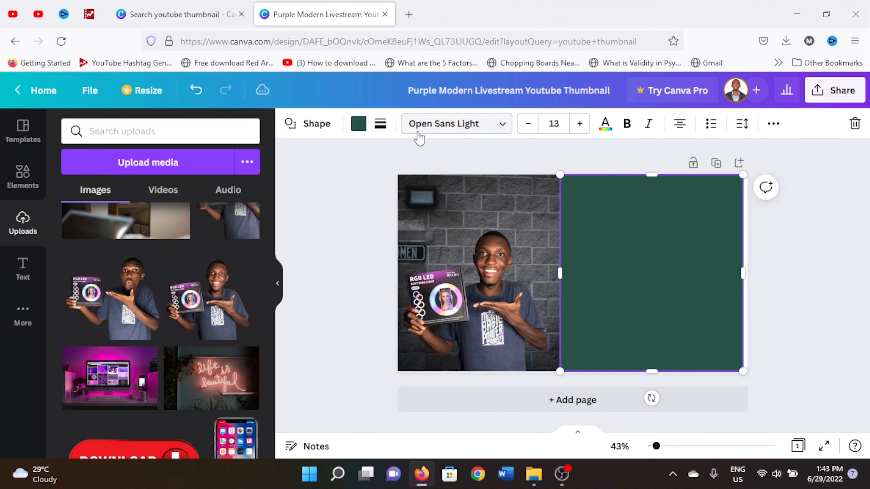
pyautogui.click(359, 125)
pyautogui.click(74, 191)
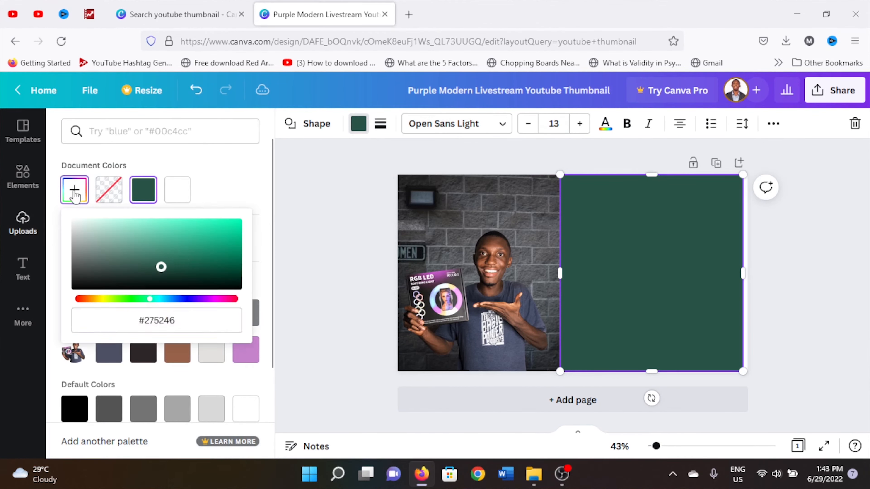
pyautogui.moveTo(161, 269); pyautogui.dragTo(208, 269)
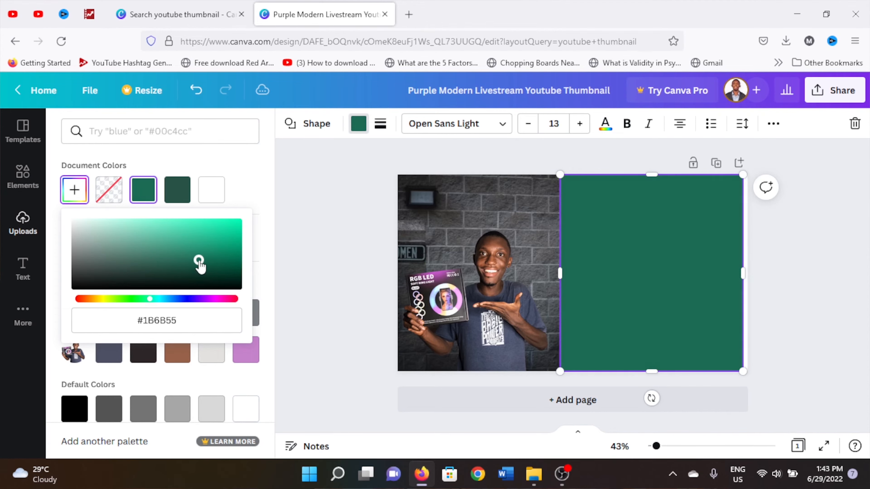
pyautogui.click(791, 269)
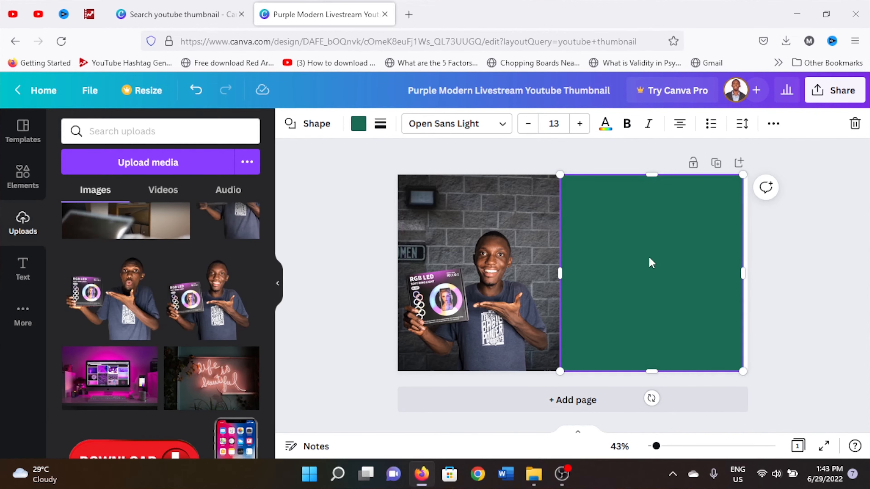
# Step: Pull the green rectangle's left edge slightly to the right to uncover a little more of the brick wall
pyautogui.moveTo(561, 273); pyautogui.dragTo(563, 274)
pyautogui.click(808, 277)
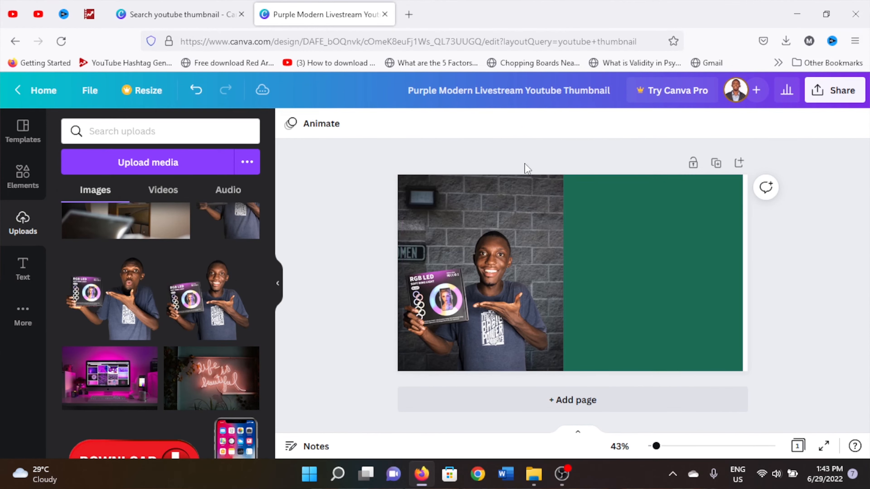
pyautogui.click(486, 296)
pyautogui.moveTo(486, 296); pyautogui.dragTo(486, 295)
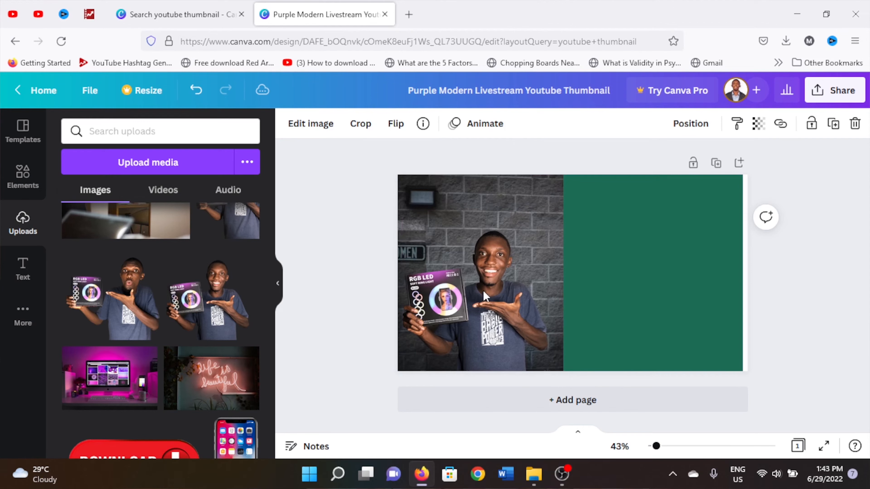
pyautogui.click(784, 284)
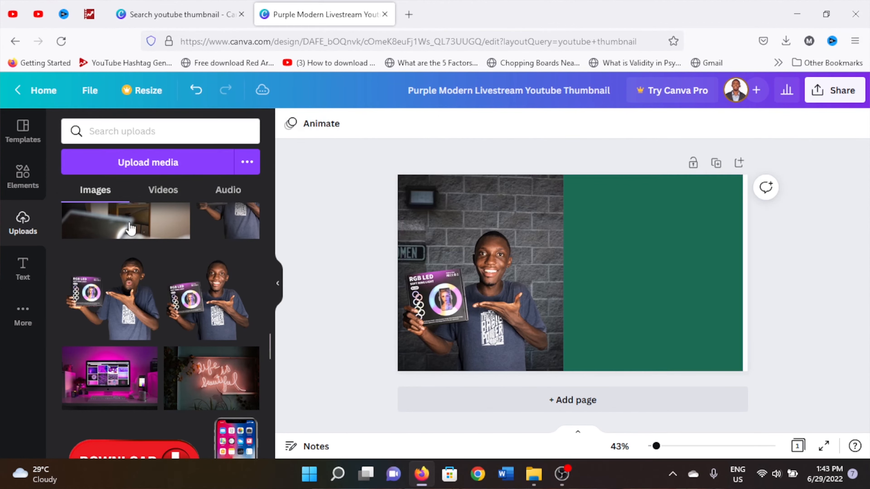
# Step: Check the channel's ring light thumbnail and look through the element categories for something to dress the panel's edge
pyautogui.click(36, 15)
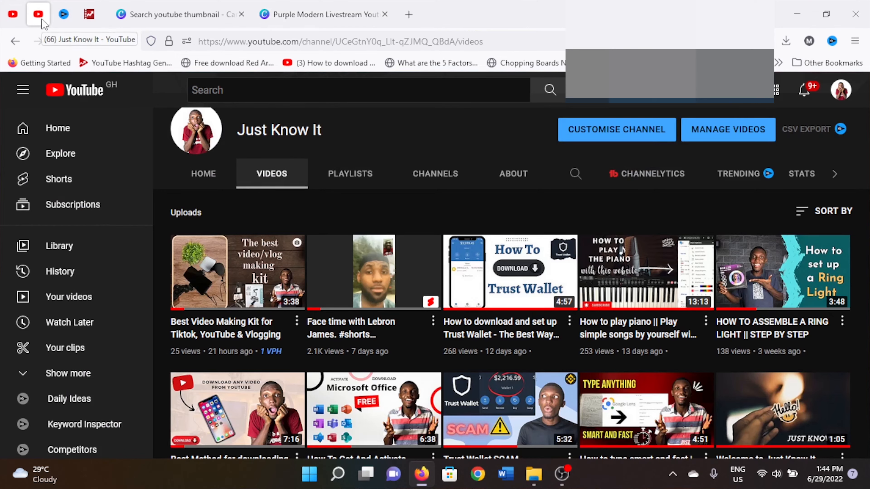
pyautogui.click(340, 12)
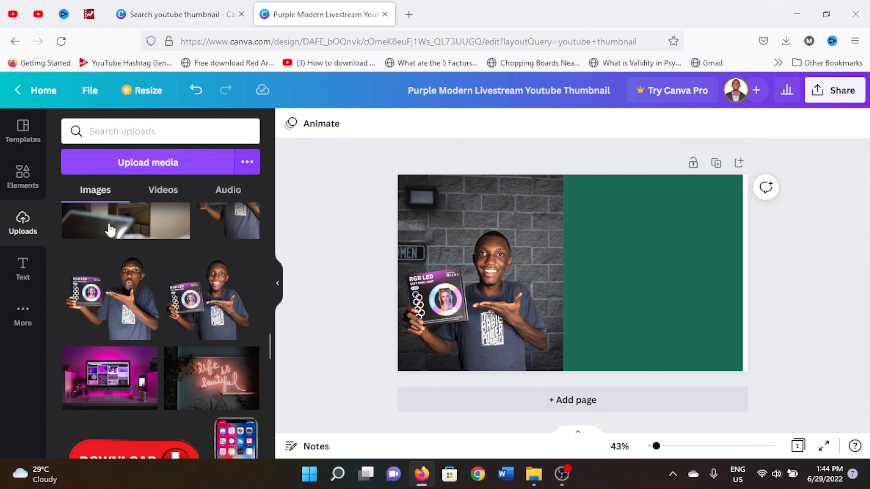
pyautogui.click(21, 184)
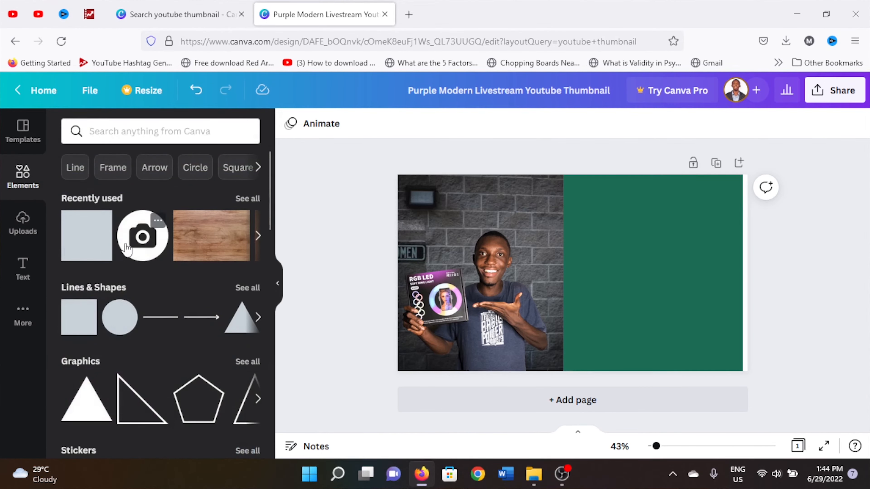
pyautogui.scroll(-10, 187, 211)
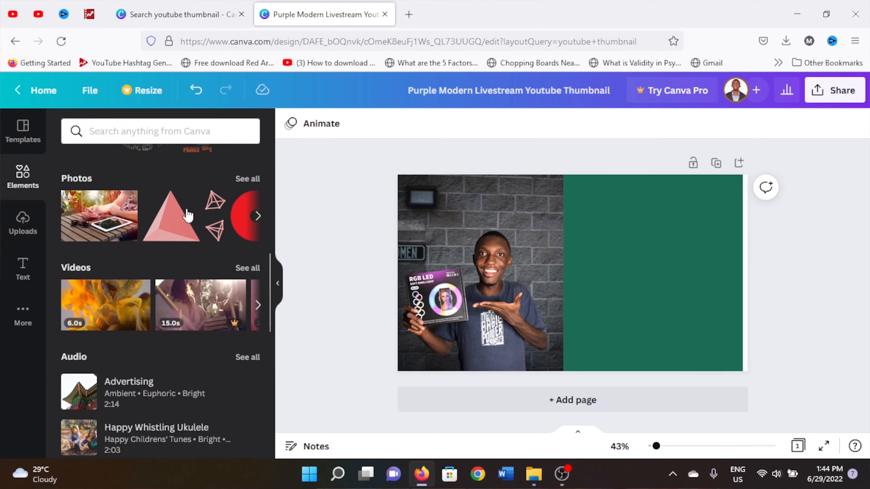
pyautogui.scroll(5, 187, 215)
pyautogui.scroll(-14, 188, 242)
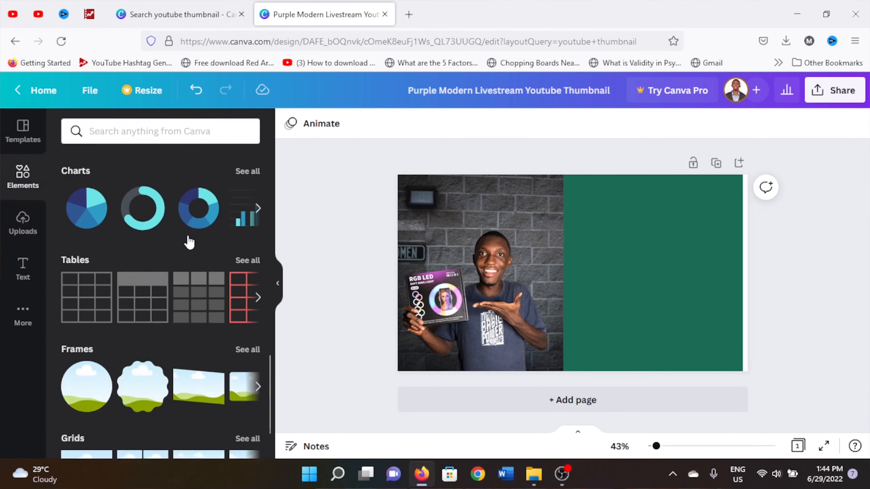
pyautogui.scroll(2, 189, 241)
pyautogui.scroll(-6, 188, 240)
pyautogui.scroll(-4, 115, 236)
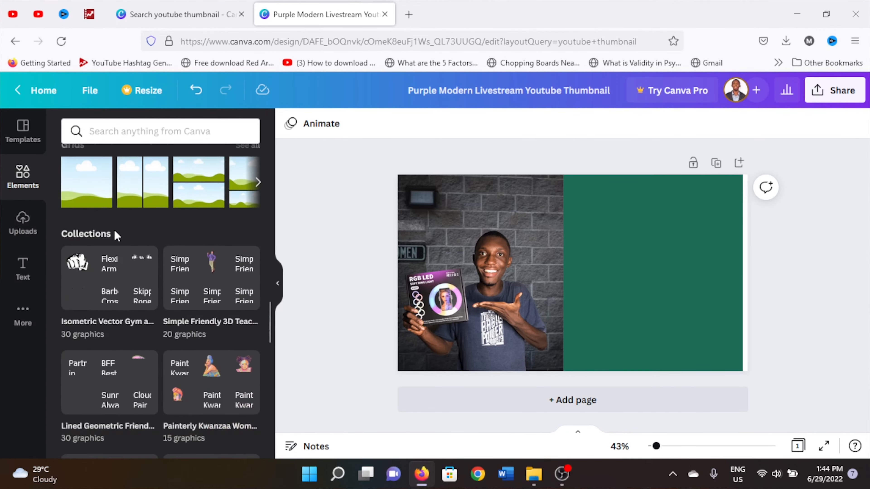
pyautogui.scroll(-8, 116, 235)
pyautogui.scroll(14, 144, 196)
# Step: Search the elements for "brush stroke", add the orange one, and place it tilted at the top of the wall and panel seam
pyautogui.click(114, 130)
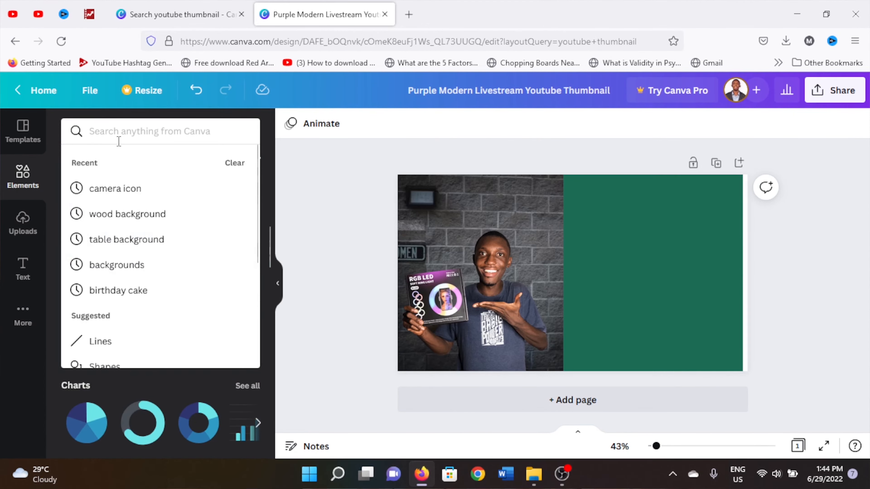
pyautogui.write('brush')
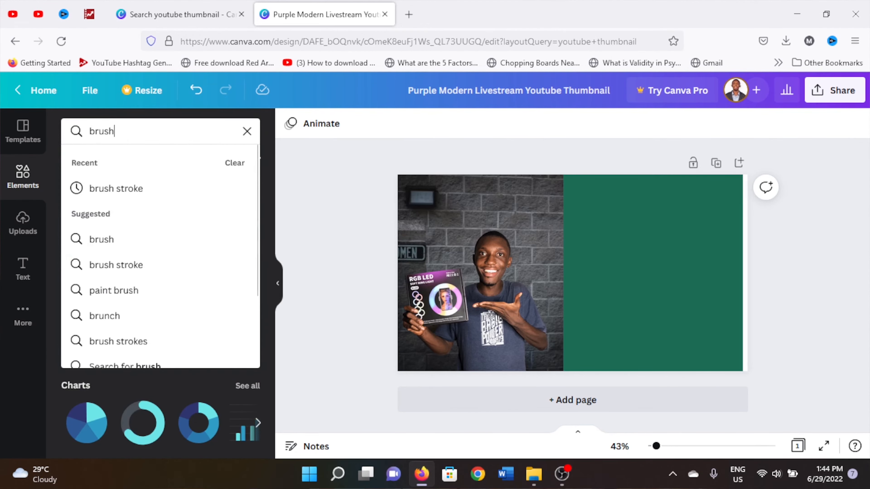
pyautogui.click(140, 194)
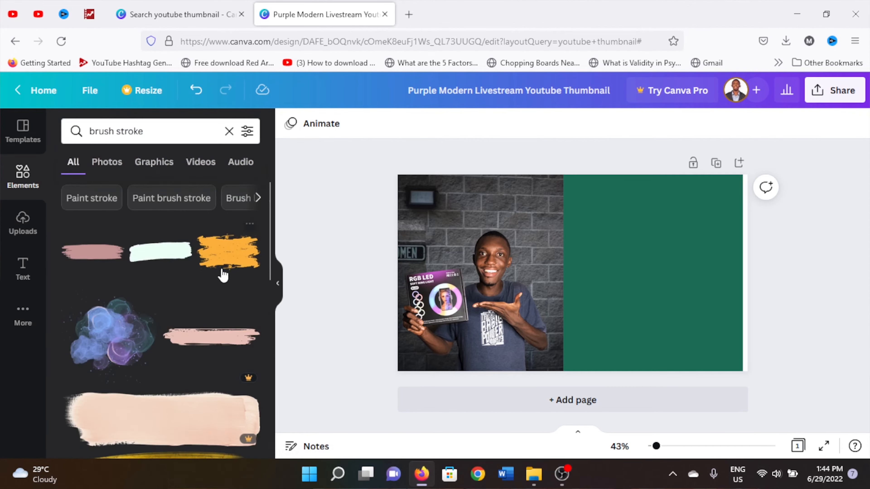
pyautogui.click(229, 264)
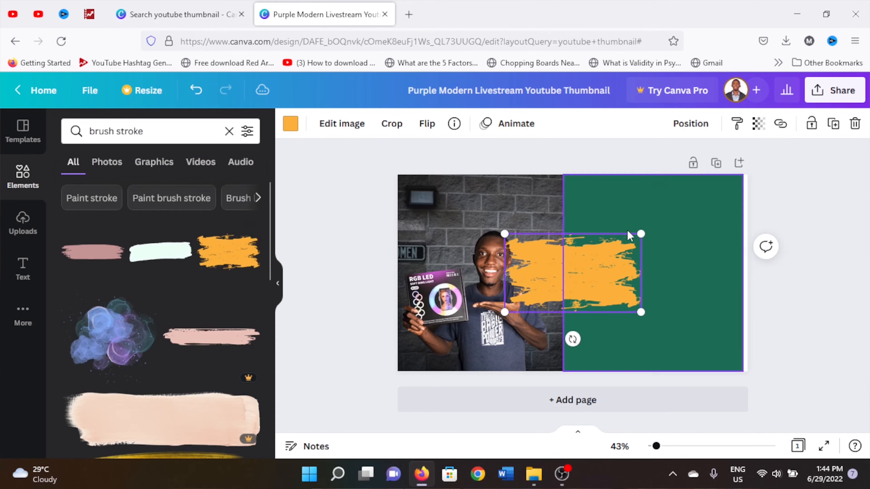
pyautogui.moveTo(573, 340)
pyautogui.mouseDown()
pyautogui.moveTo(538, 325)
pyautogui.moveTo(514, 301)
pyautogui.moveTo(579, 343)
pyautogui.moveTo(596, 295)
pyautogui.moveTo(601, 310)
pyautogui.mouseUp()
pyautogui.moveTo(575, 249); pyautogui.dragTo(563, 195)
# Step: Add a second orange brush stroke, tilt it the opposite way, and place it below the first, checking the channel's ring light thumbnail
pyautogui.click(228, 252)
pyautogui.moveTo(573, 328)
pyautogui.mouseDown()
pyautogui.moveTo(504, 295)
pyautogui.moveTo(503, 220)
pyautogui.mouseUp()
pyautogui.click(38, 13)
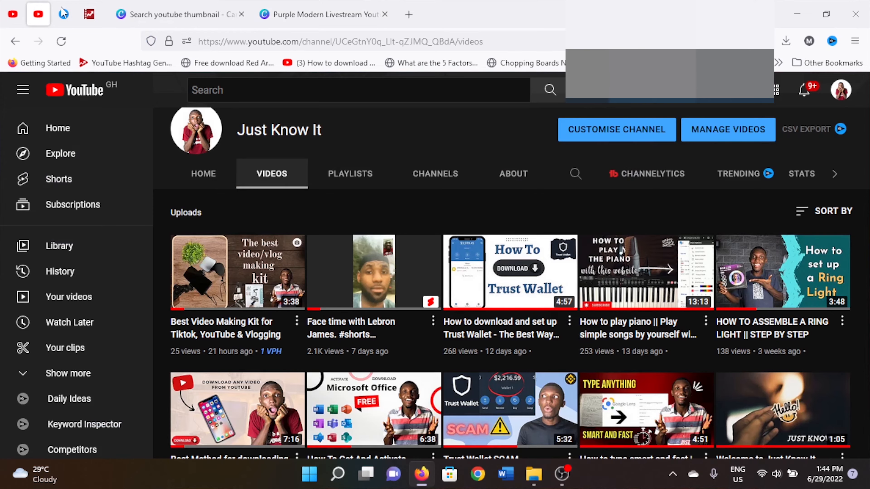
pyautogui.click(322, 14)
pyautogui.moveTo(583, 277); pyautogui.dragTo(584, 253)
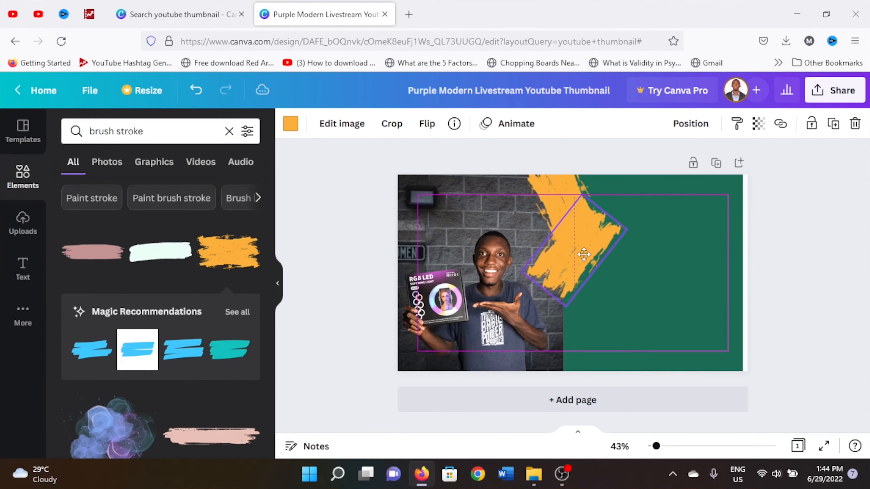
# Step: Add a third orange brush stroke, tilt it down to the right, and place it below the second to continue the zigzag
pyautogui.click(239, 265)
pyautogui.moveTo(572, 328); pyautogui.dragTo(535, 310)
pyautogui.moveTo(585, 277); pyautogui.dragTo(591, 305)
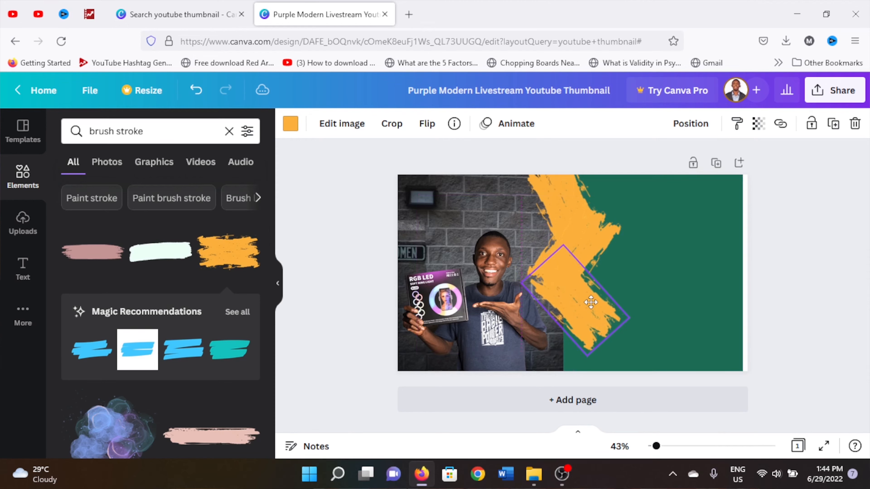
# Step: Add a fourth orange brush stroke tilted down to the left at the seam's bottom, and nudge the topmost stroke slightly right
pyautogui.click(216, 259)
pyautogui.moveTo(572, 328)
pyautogui.mouseDown()
pyautogui.moveTo(503, 302)
pyautogui.moveTo(459, 234)
pyautogui.moveTo(452, 198)
pyautogui.moveTo(464, 190)
pyautogui.mouseUp()
pyautogui.moveTo(586, 279); pyautogui.dragTo(595, 367)
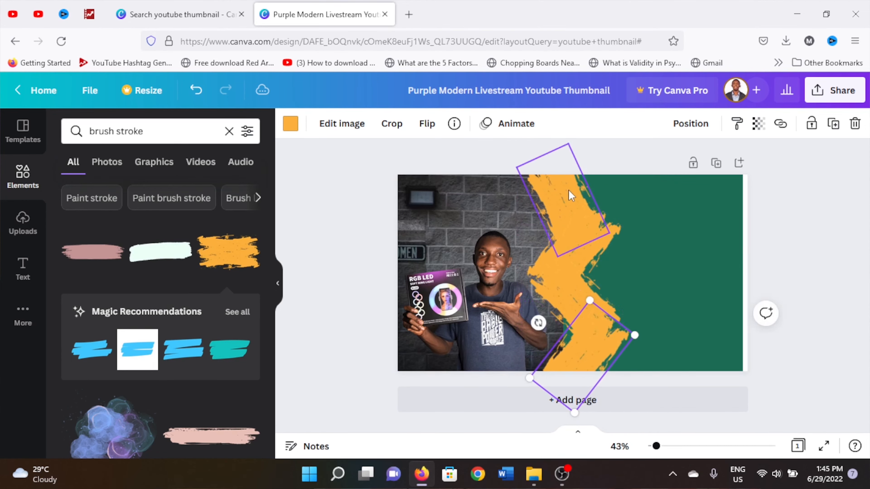
pyautogui.click(569, 196)
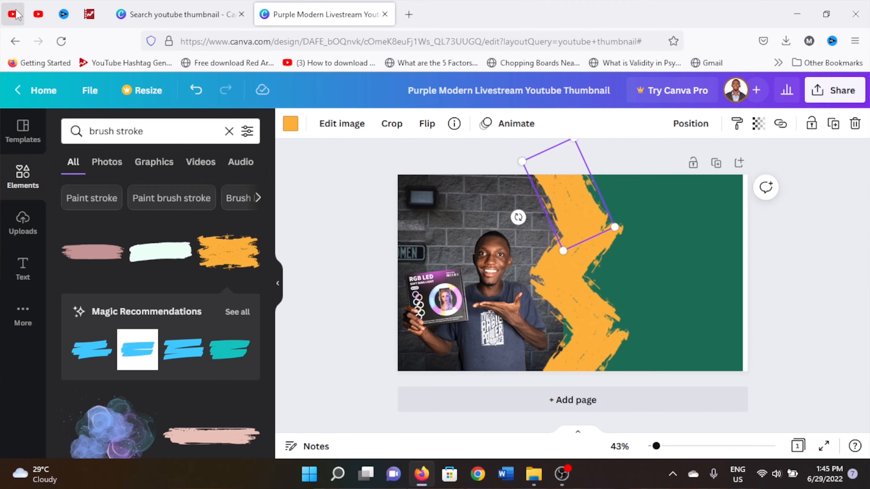
# Step: Recolor the topmost brush stroke with the default light turquoise after checking the channel's ring light thumbnail
pyautogui.click(38, 14)
pyautogui.click(322, 14)
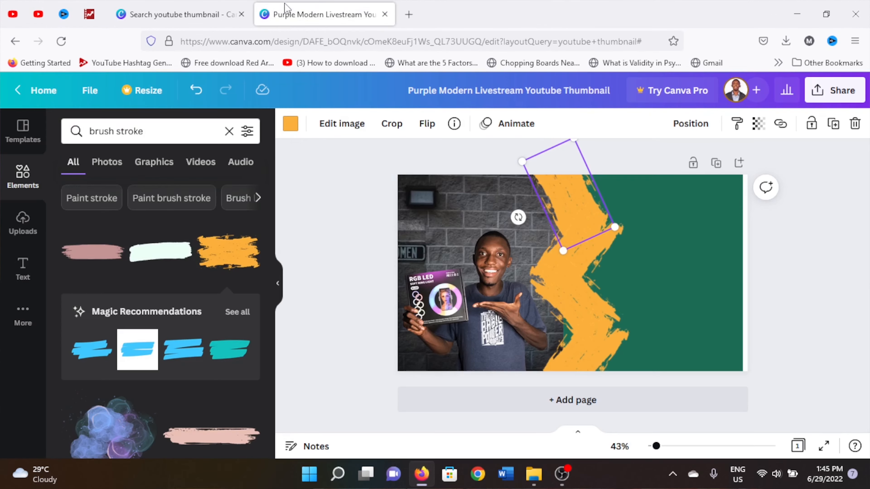
pyautogui.click(287, 128)
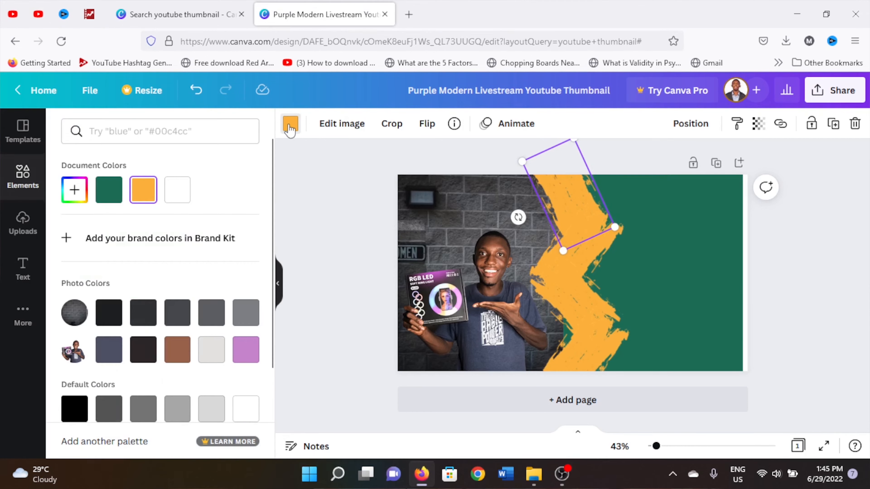
pyautogui.scroll(-3, 141, 366)
pyautogui.click(186, 370)
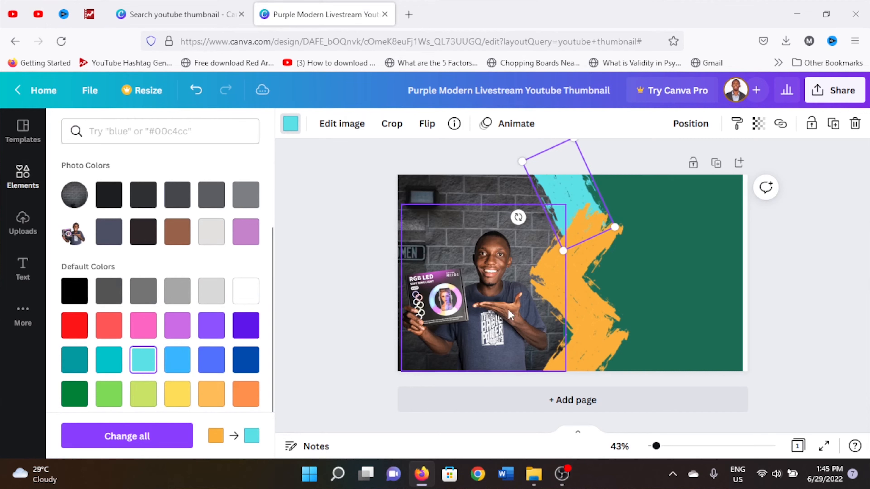
# Step: Recolor the three remaining orange brush strokes with the same light turquoise and nudge the bottom stroke slightly left
pyautogui.click(602, 249)
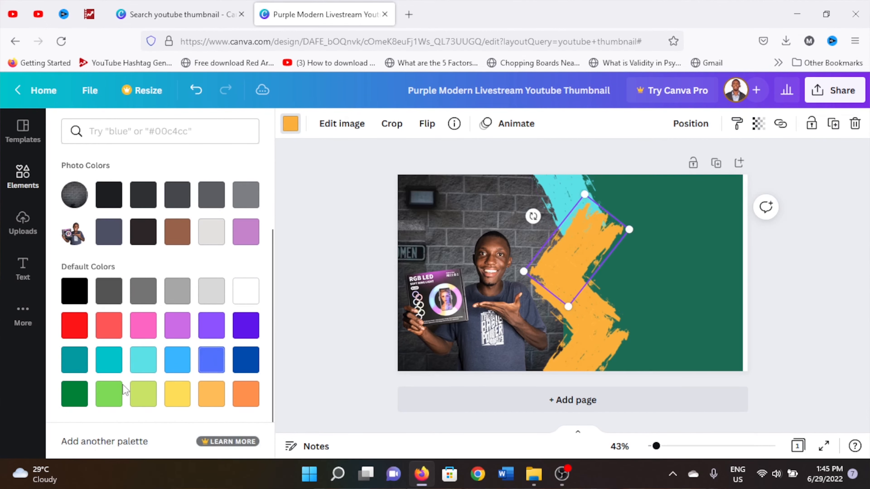
pyautogui.click(144, 360)
pyautogui.click(601, 310)
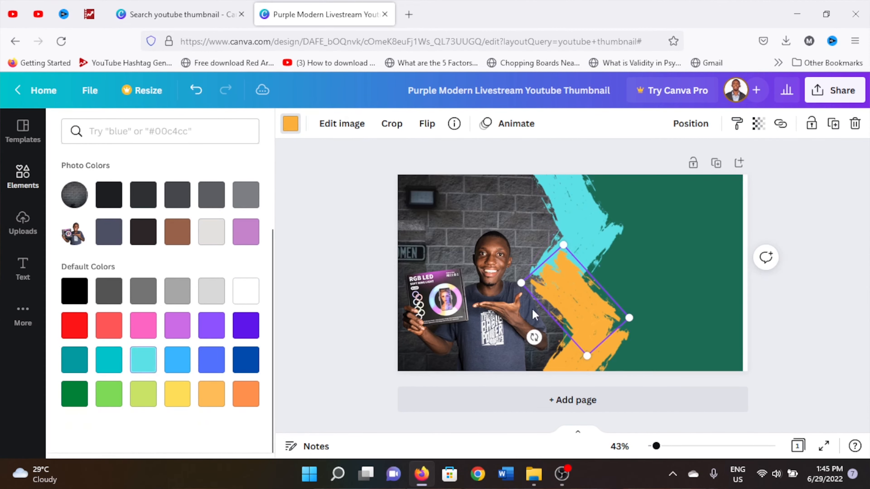
pyautogui.click(142, 364)
pyautogui.click(609, 353)
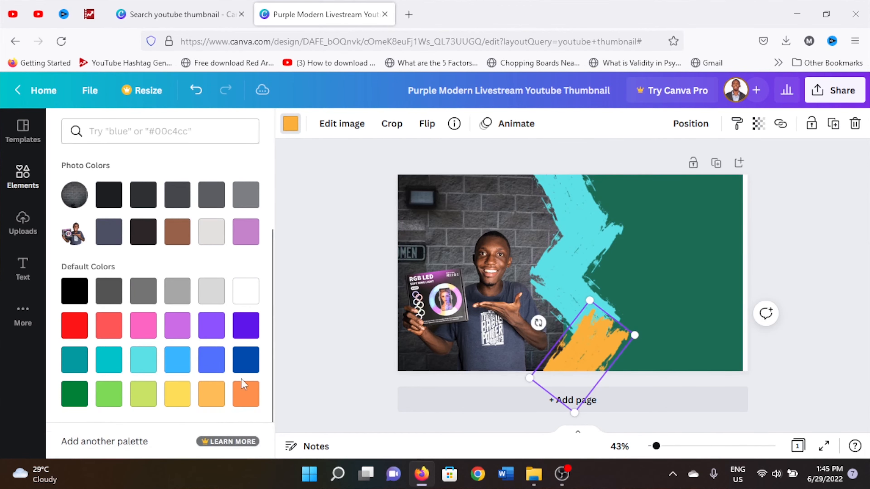
pyautogui.click(144, 360)
pyautogui.click(699, 272)
pyautogui.moveTo(581, 347); pyautogui.dragTo(579, 345)
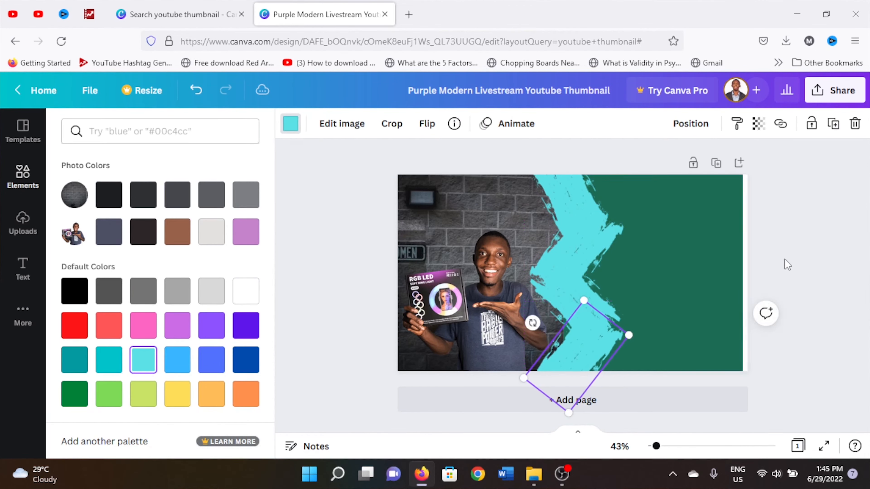
pyautogui.click(783, 259)
# Step: Extend the man's cutout photo upward to about 601 by 648 and shift it slightly left to the canvas edge
pyautogui.click(473, 299)
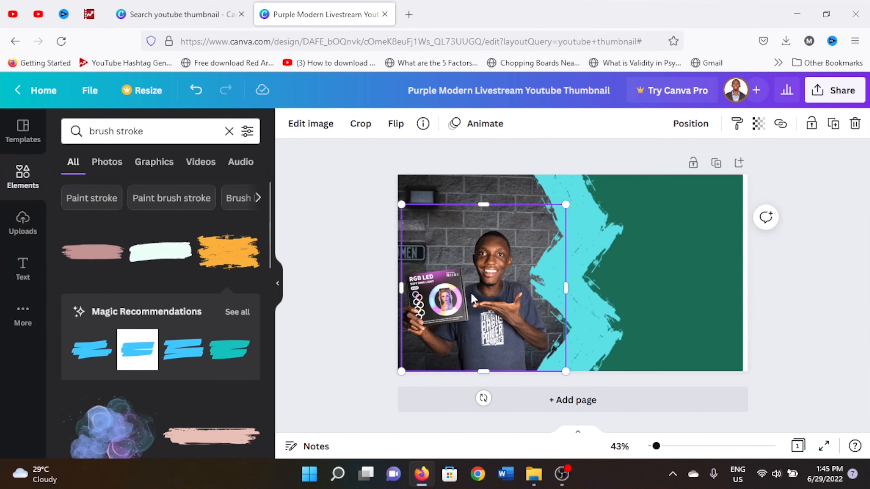
pyautogui.moveTo(486, 201); pyautogui.dragTo(485, 188)
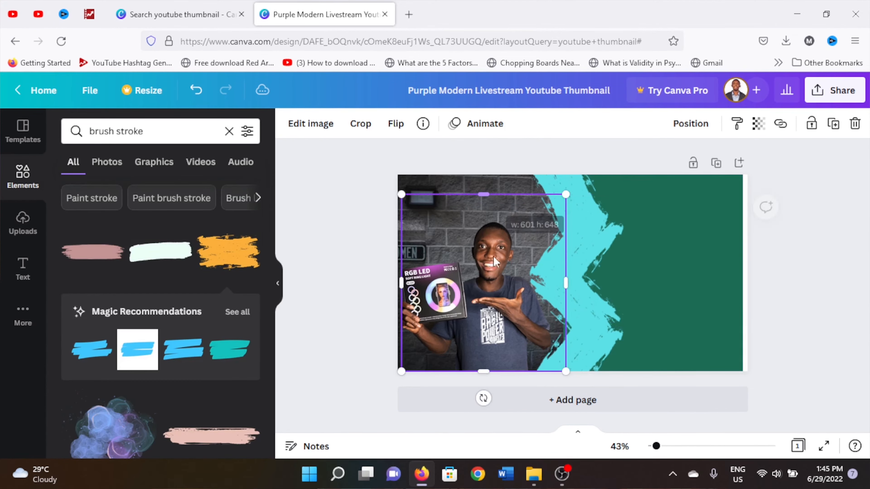
pyautogui.moveTo(494, 286); pyautogui.dragTo(493, 296)
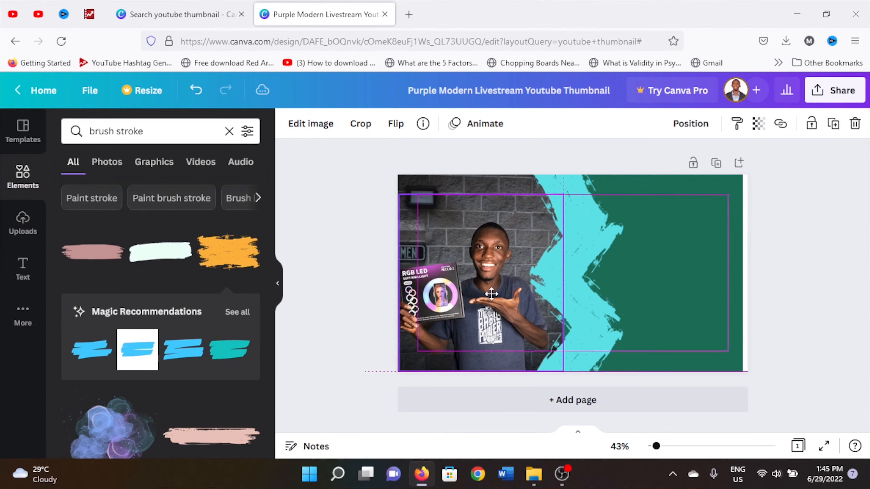
pyautogui.click(783, 266)
# Step: Check the lettering on the channel's ring light thumbnail and look through the ready-made font combinations for a matching style
pyautogui.click(685, 296)
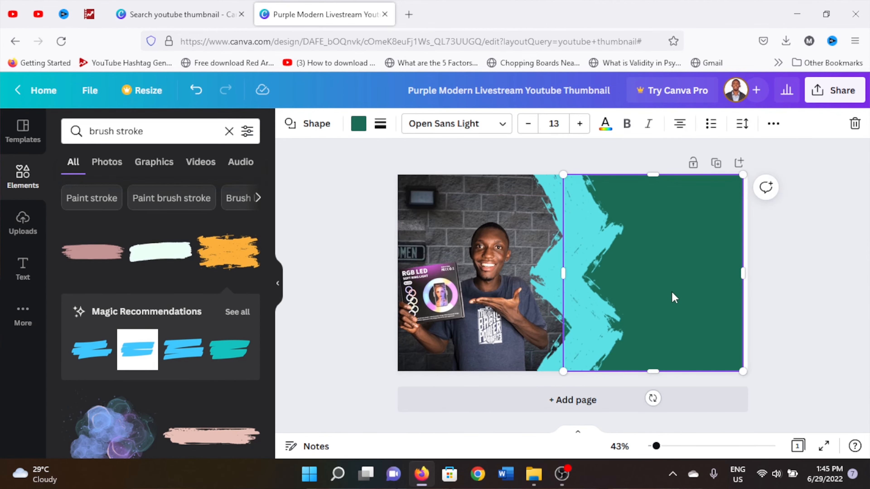
pyautogui.click(25, 264)
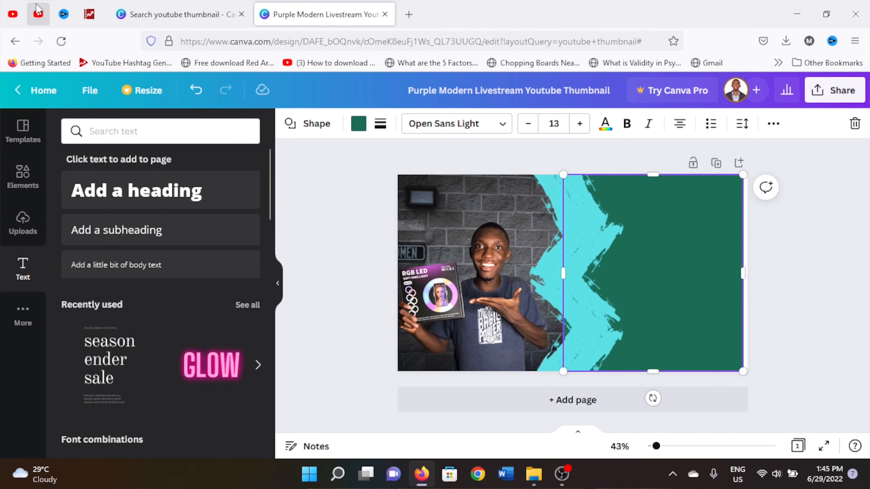
pyautogui.click(38, 14)
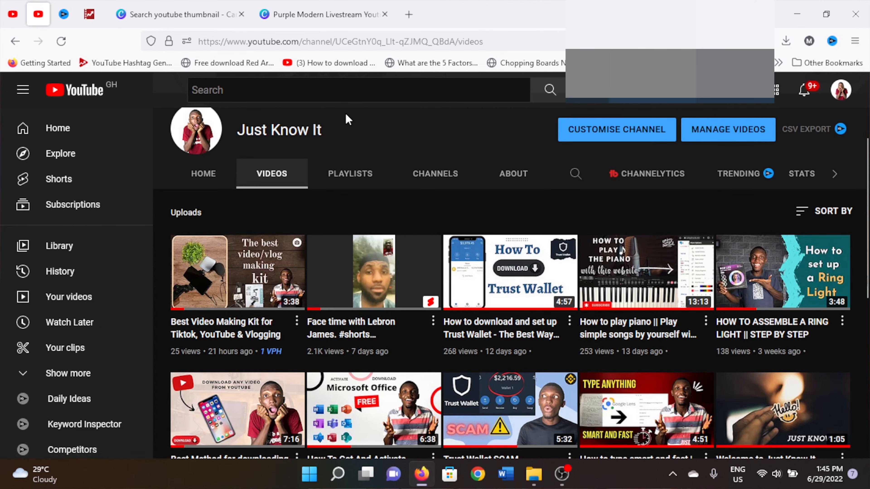
pyautogui.click(322, 14)
pyautogui.scroll(-10, 160, 327)
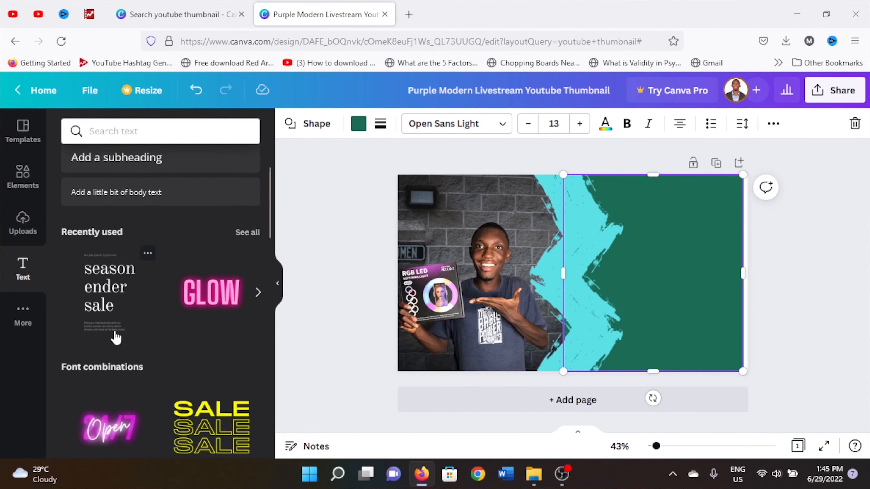
pyautogui.scroll(-4, 134, 304)
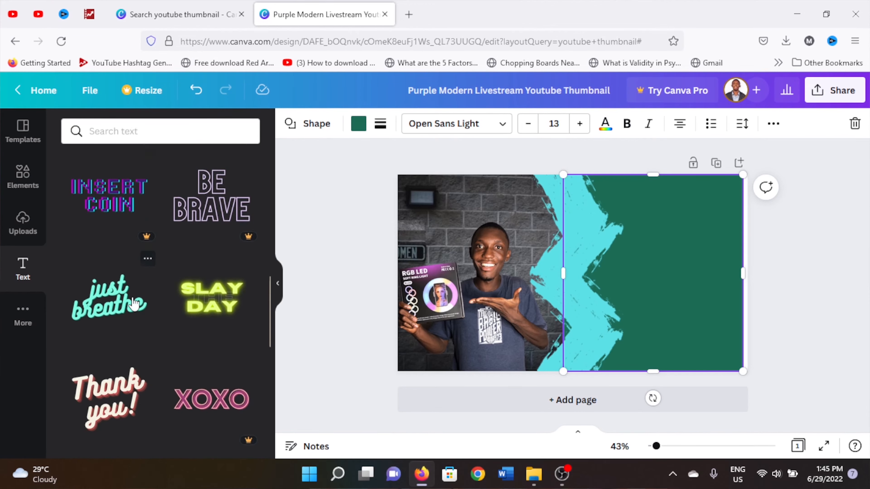
pyautogui.scroll(8, 137, 298)
pyautogui.scroll(3, 135, 304)
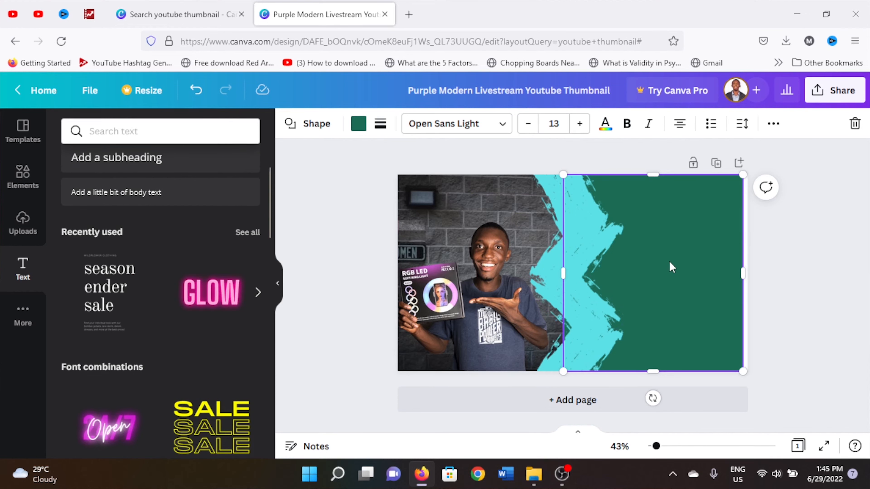
# Step: Place the "season ender sale" text combination on the green panel and delete its small top line and bottom paragraph
pyautogui.moveTo(555, 228); pyautogui.dragTo(699, 232)
pyautogui.click(674, 200)
pyautogui.click(674, 200)
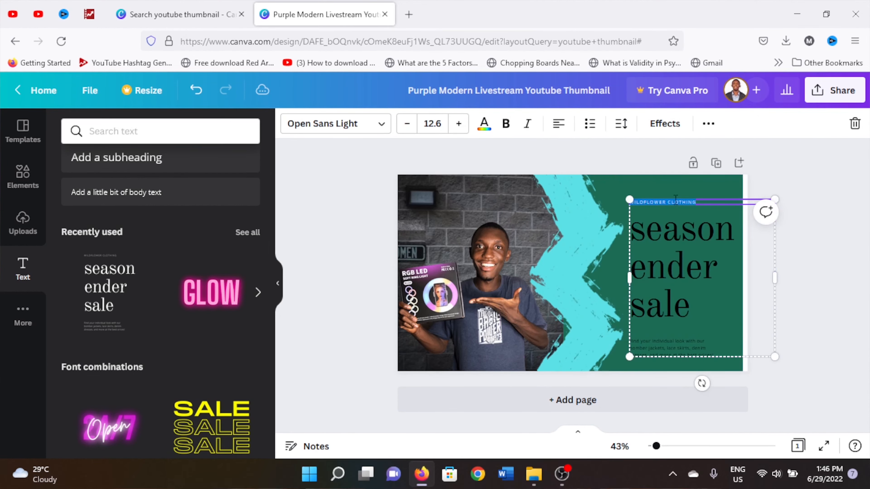
pyautogui.press('BackSpace')
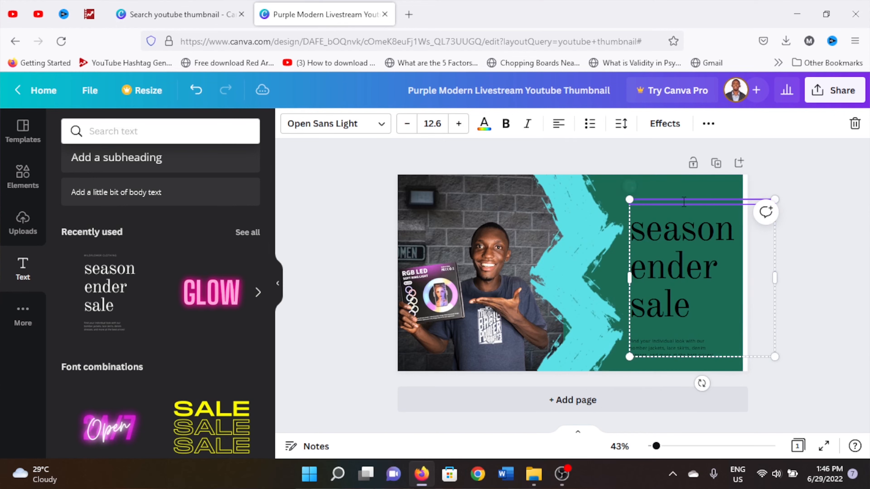
pyautogui.click(674, 343)
pyautogui.press('Delete')
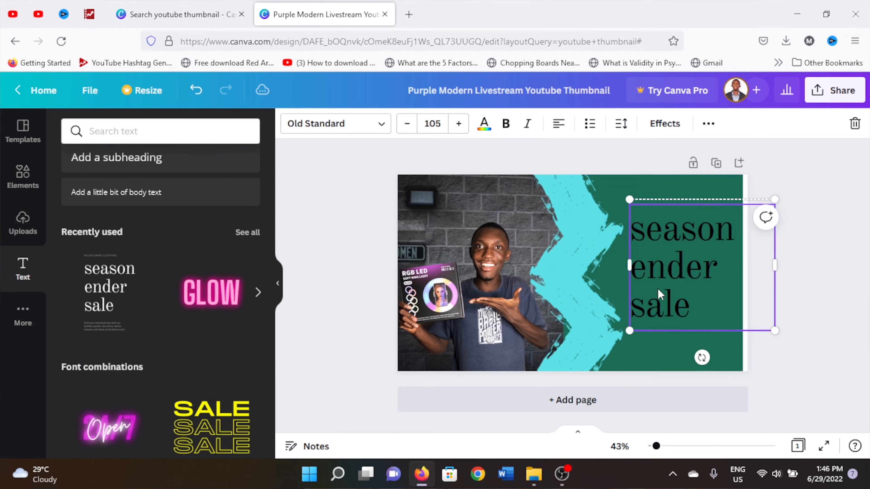
# Step: Replace the "season ender sale" heading with "How To" after checking the wording on the channel's ring light thumbnail
pyautogui.click(43, 7)
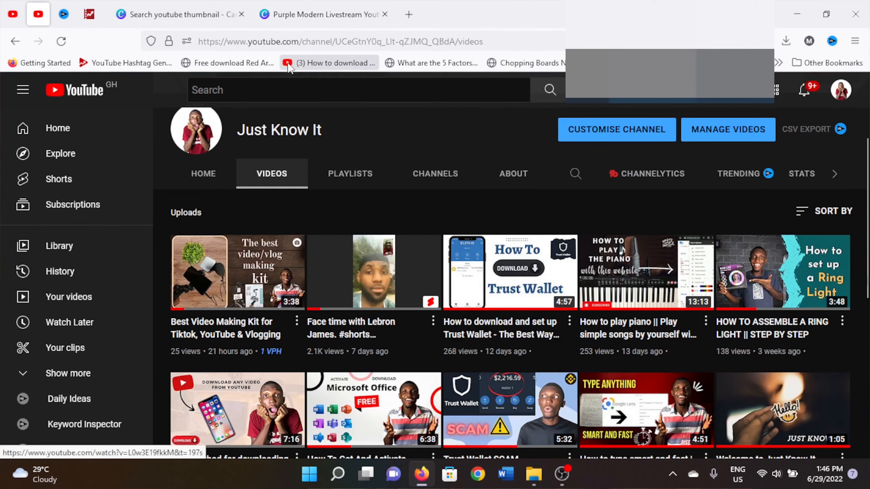
pyautogui.click(322, 14)
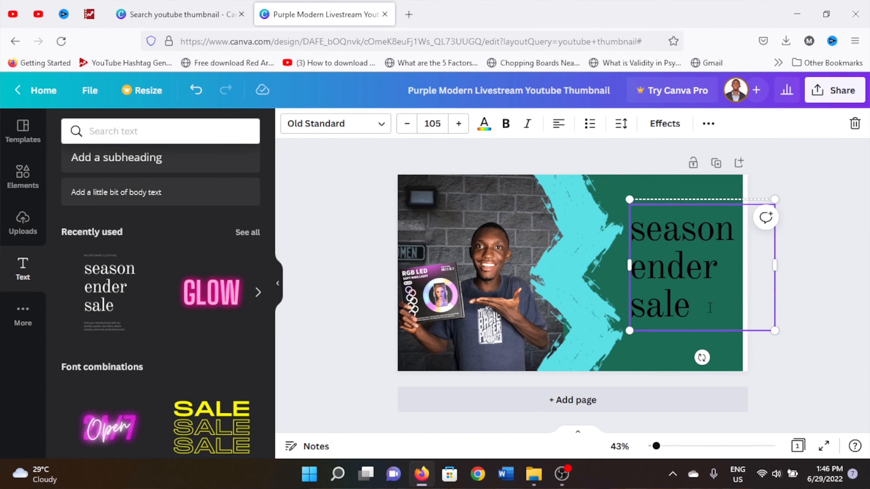
pyautogui.doubleClick(710, 307)
pyautogui.press('BackSpace')
pyautogui.write('HOwo')
pyautogui.press('BackSpace')
pyautogui.press('BackSpace')
pyautogui.press('BackSpace')
pyautogui.write('ow to')
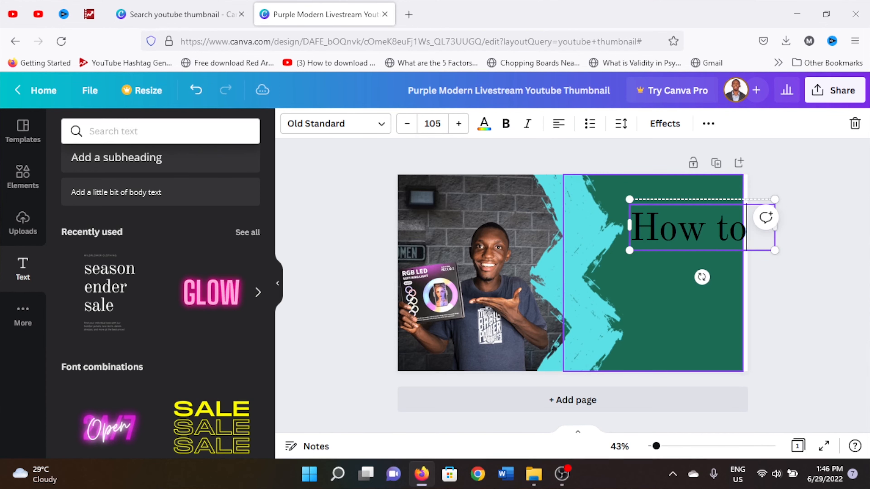
pyautogui.press('BackSpace')
pyautogui.press('BackSpace')
pyautogui.write('To')
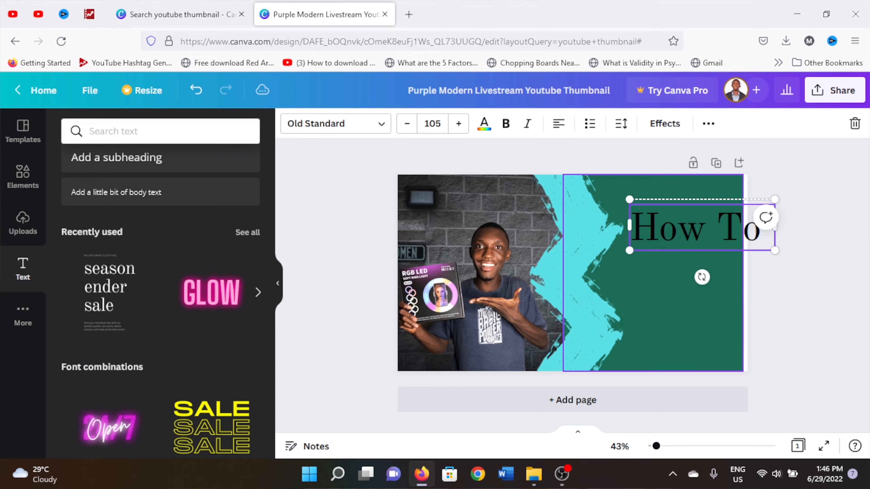
# Step: Continue the title below "How To" with "set up a ring" and "Light" on a new line, following the reference thumbnail
pyautogui.press('Return')
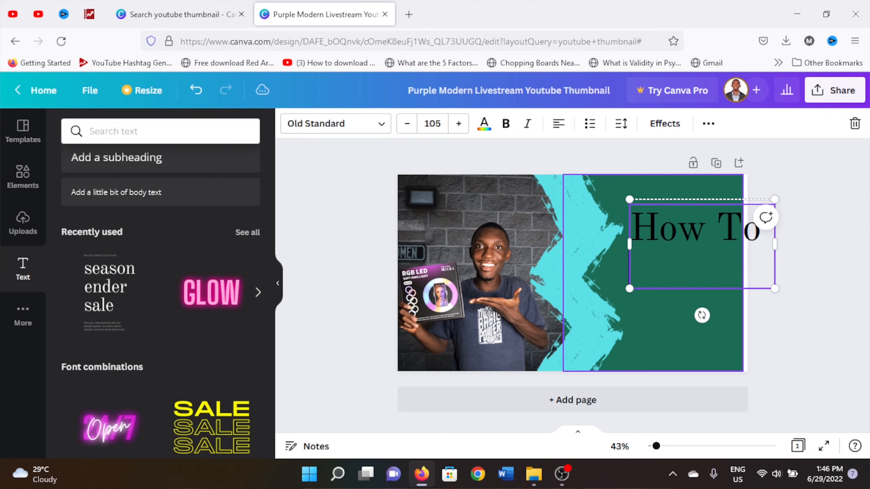
pyautogui.write('set up')
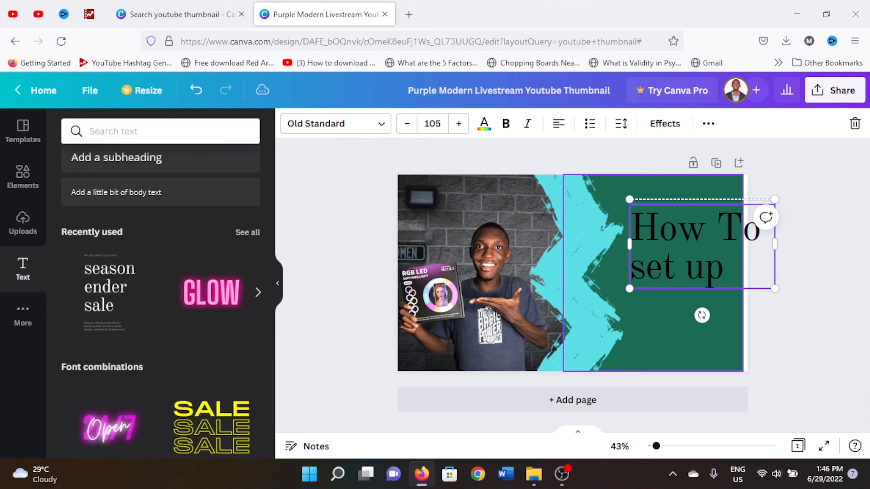
pyautogui.write(' a')
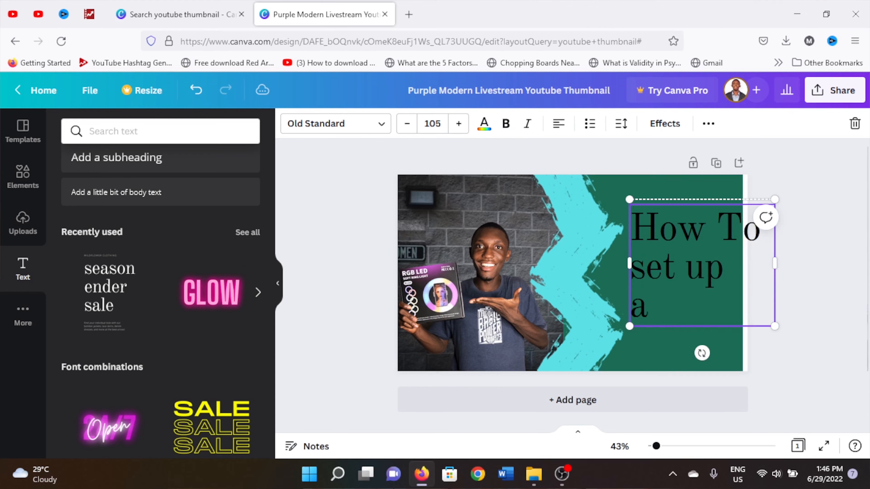
pyautogui.write(' ring')
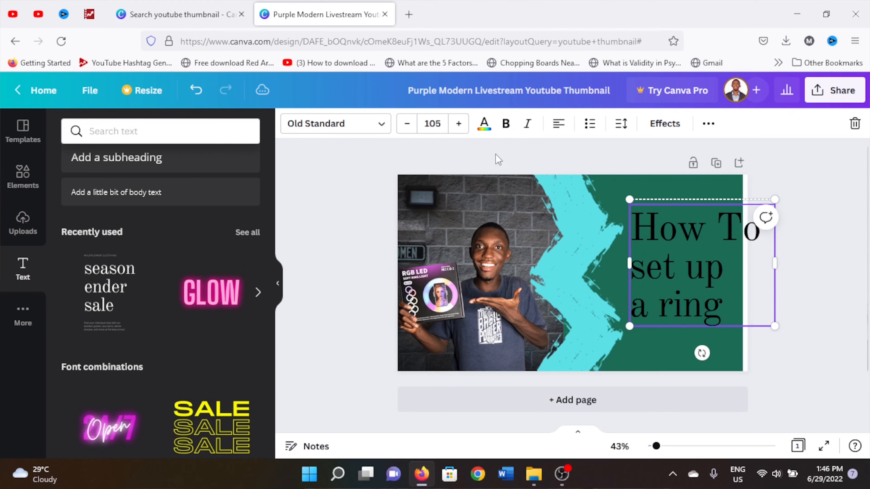
pyautogui.click(33, 11)
pyautogui.click(325, 14)
pyautogui.press('Return')
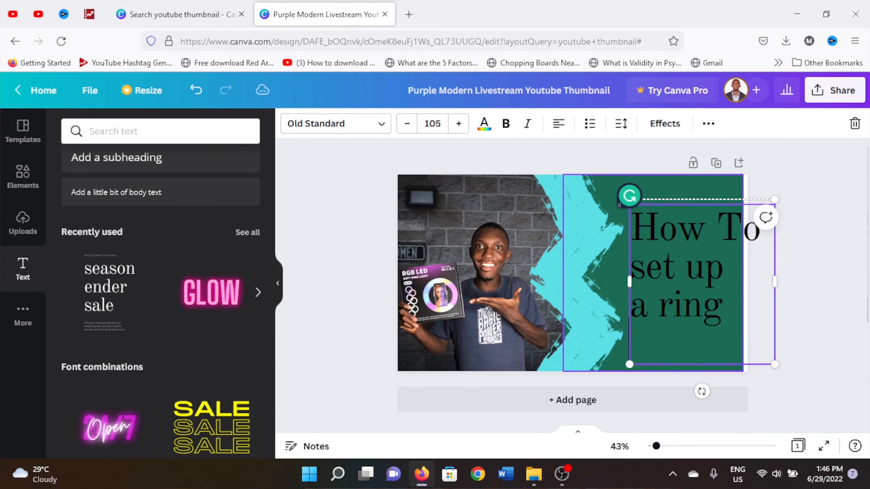
pyautogui.write('Light')
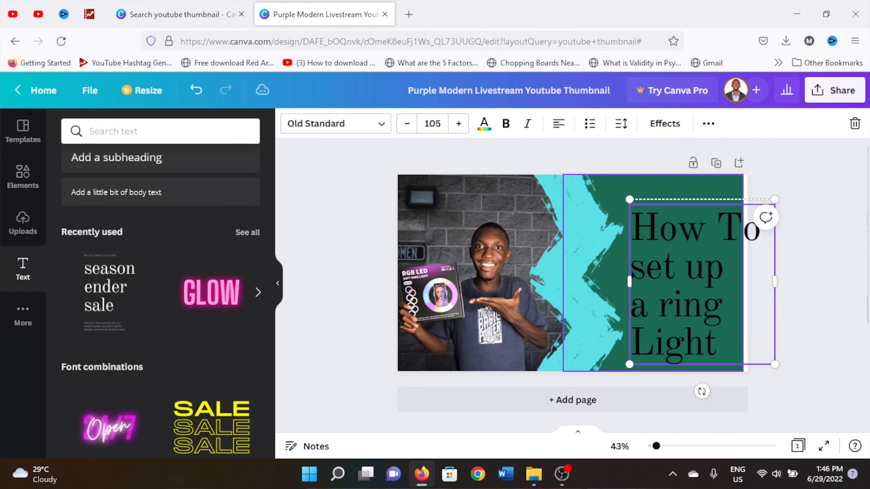
# Step: Match the title's capitalization to the reference thumbnail, changing "To" to "to" and "ring" to "Ring"
pyautogui.click(41, 10)
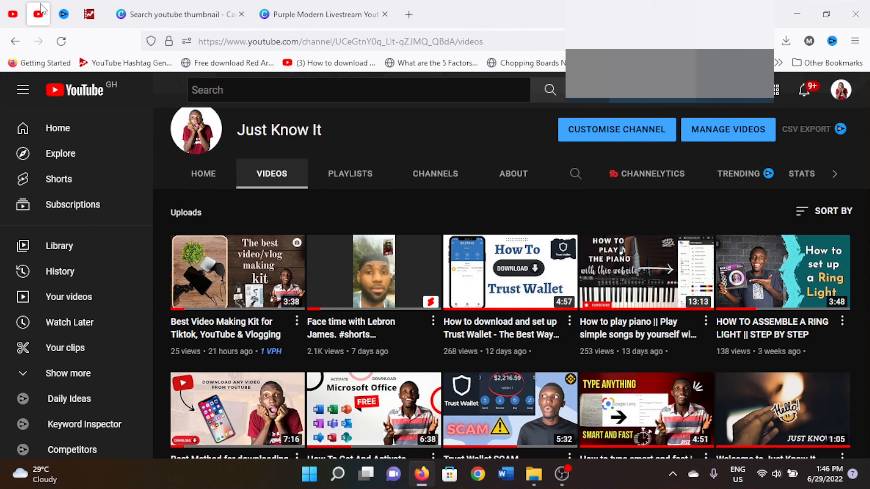
pyautogui.click(318, 5)
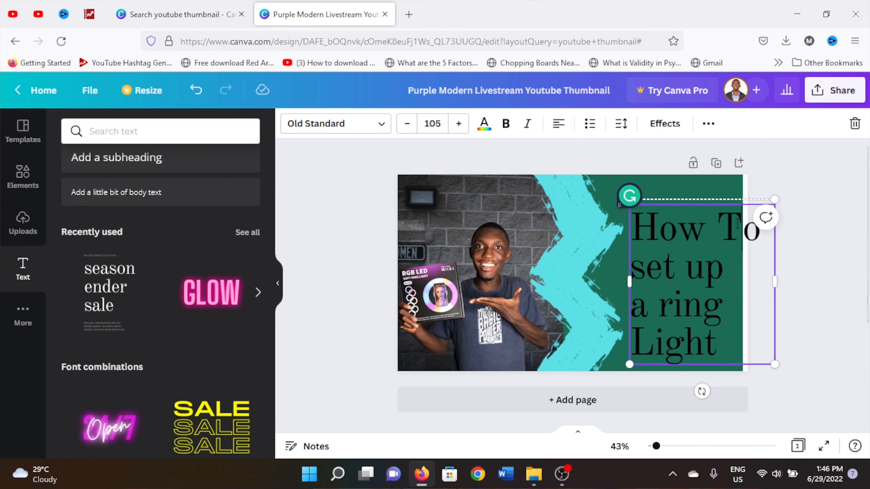
pyautogui.doubleClick(738, 223)
pyautogui.click(739, 223)
pyautogui.press('BackSpace')
pyautogui.write('t')
pyautogui.click(674, 308)
pyautogui.press('BackSpace')
pyautogui.write('R')
# Step: Center-align the whole title and shift its text group slightly up and left on the green panel
pyautogui.moveTo(742, 331); pyautogui.dragTo(632, 223)
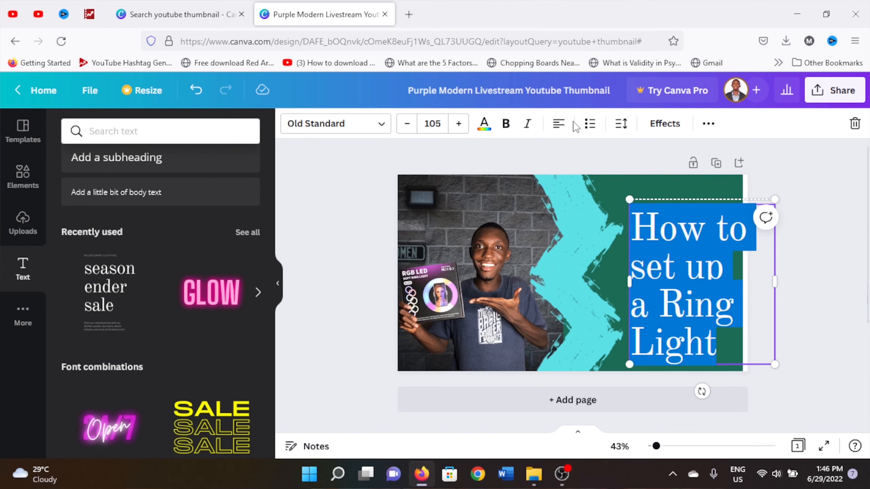
pyautogui.click(560, 130)
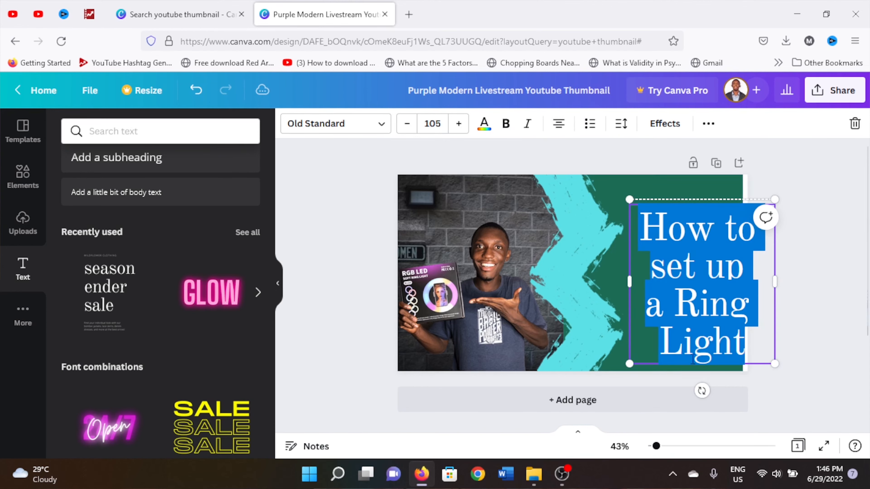
pyautogui.click(667, 279)
pyautogui.moveTo(683, 202); pyautogui.dragTo(662, 186)
pyautogui.click(731, 332)
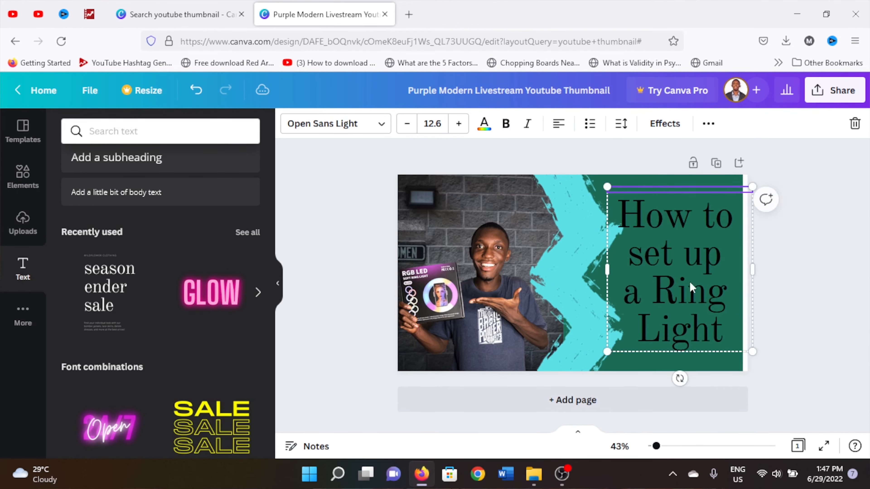